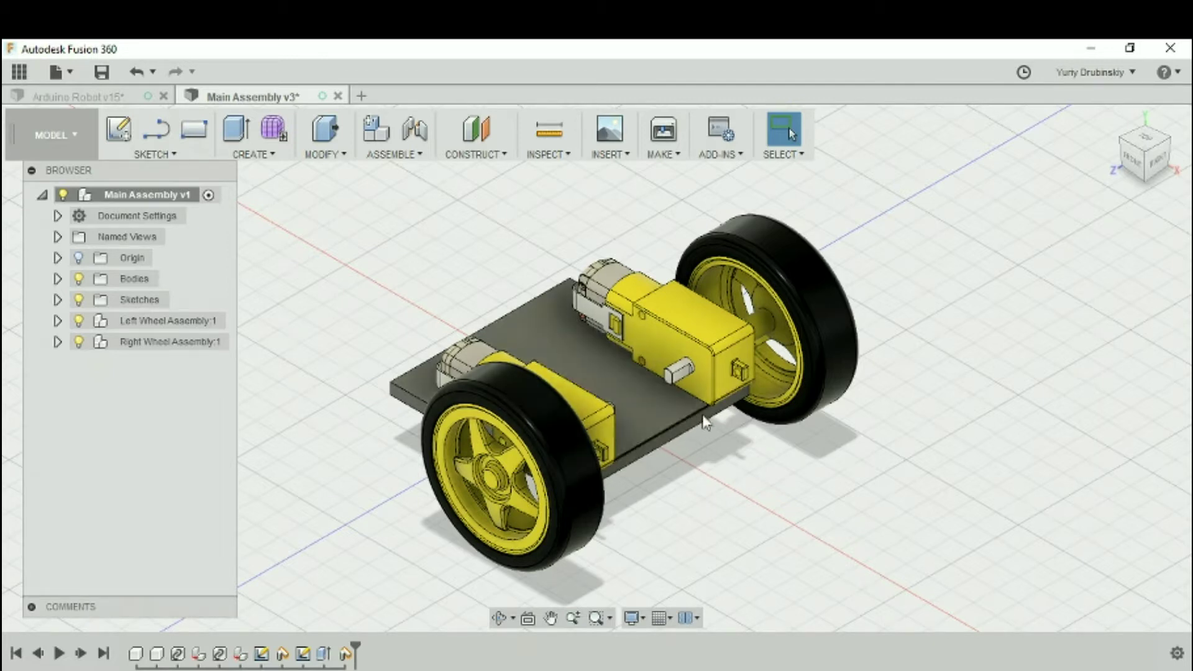
Hide Right Wheel Assembly:1, then view the remaining motor and plate at an angle
scroll(851, 322, "up", 1)
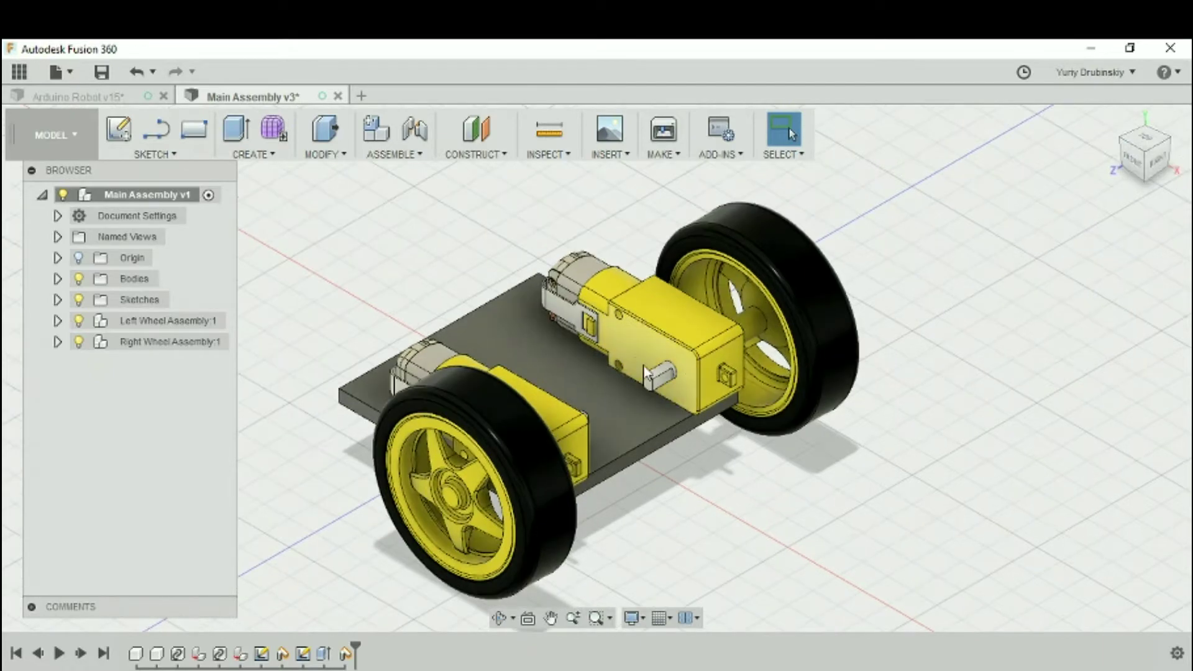
middle_click_drag(652, 373, 671, 353, "shift")
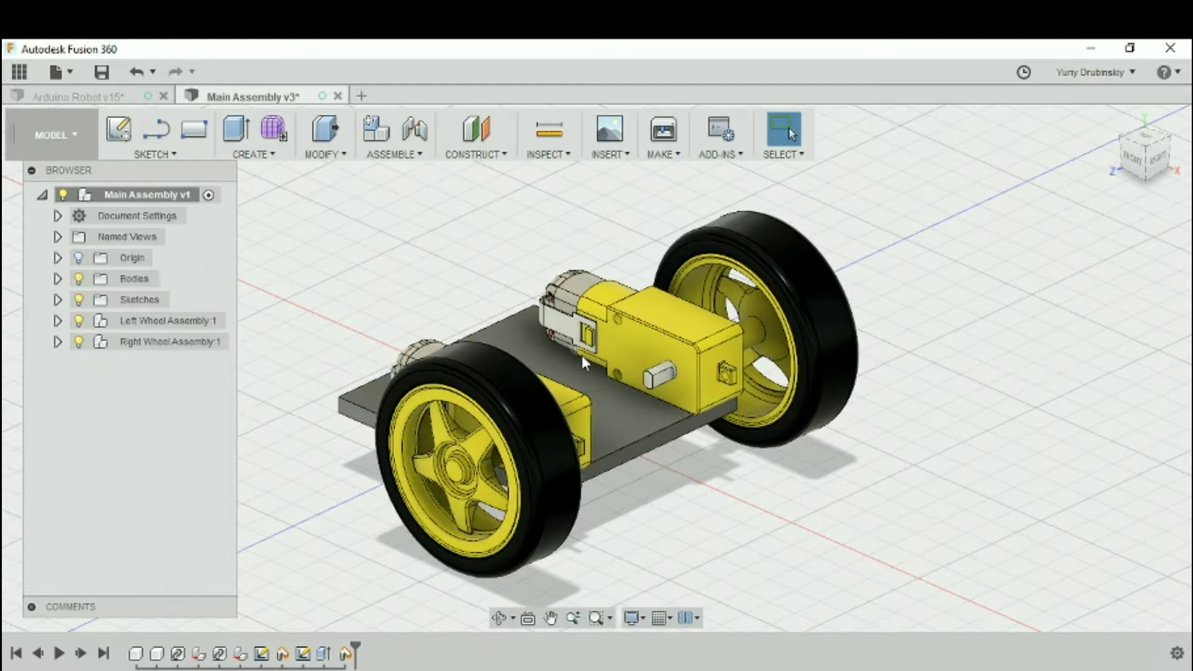
scroll(582, 355, "up", 5)
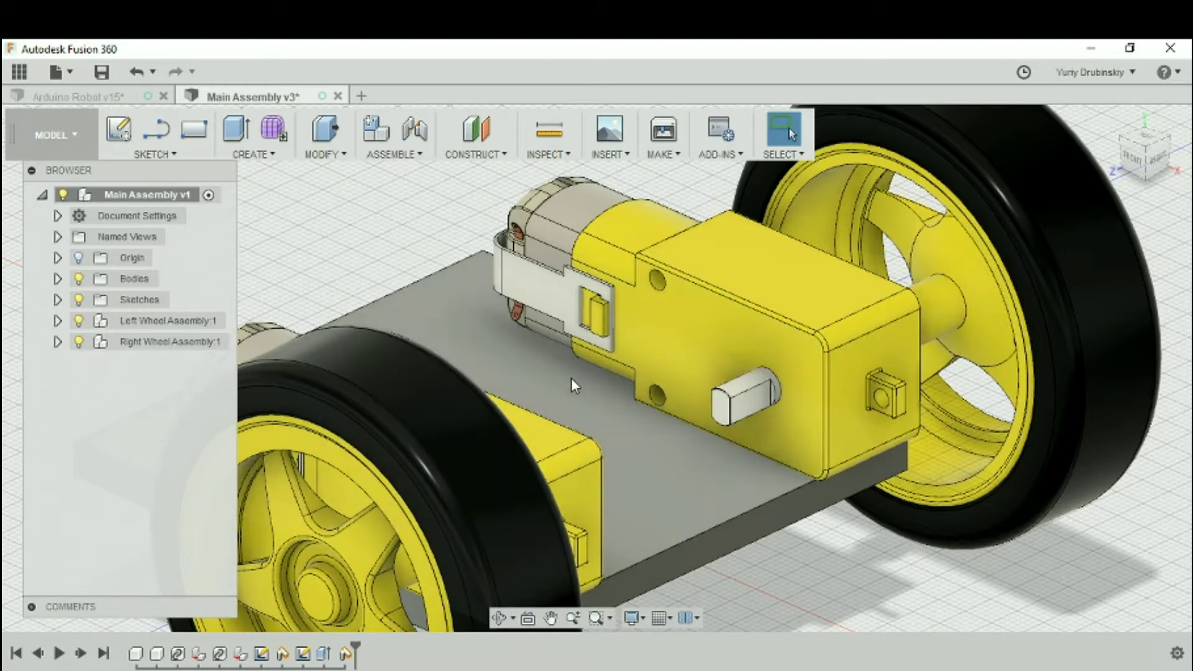
scroll(572, 378, "up", 1)
left_click(81, 347)
left_click(78, 343)
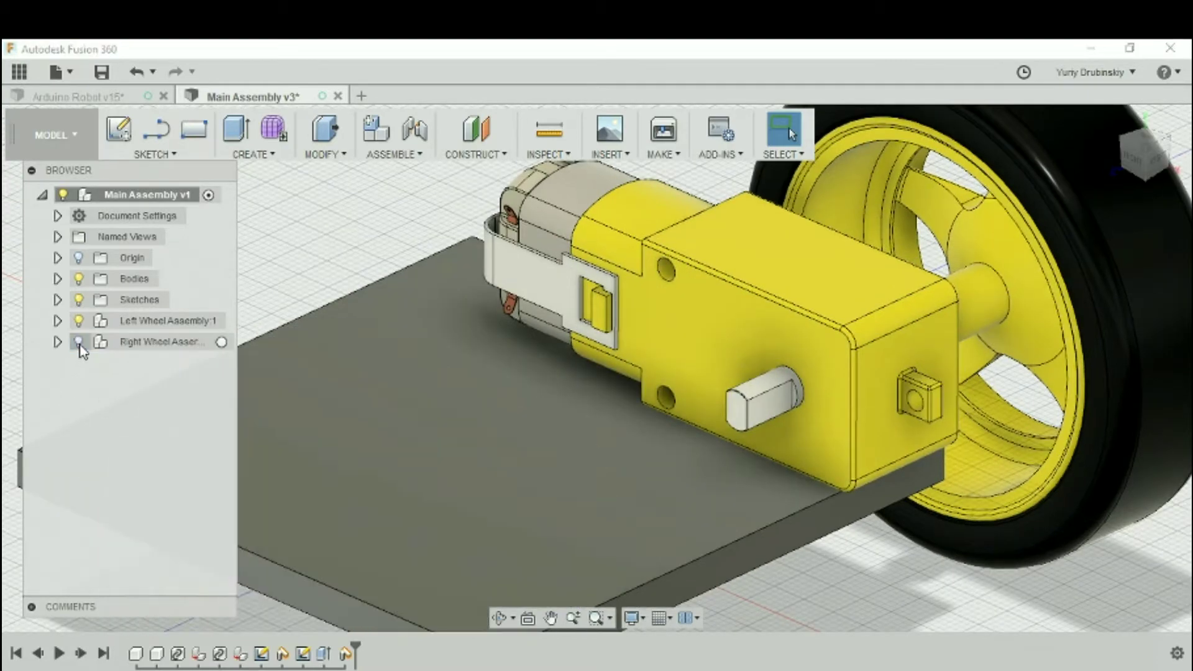
scroll(1045, 206, "down", 2)
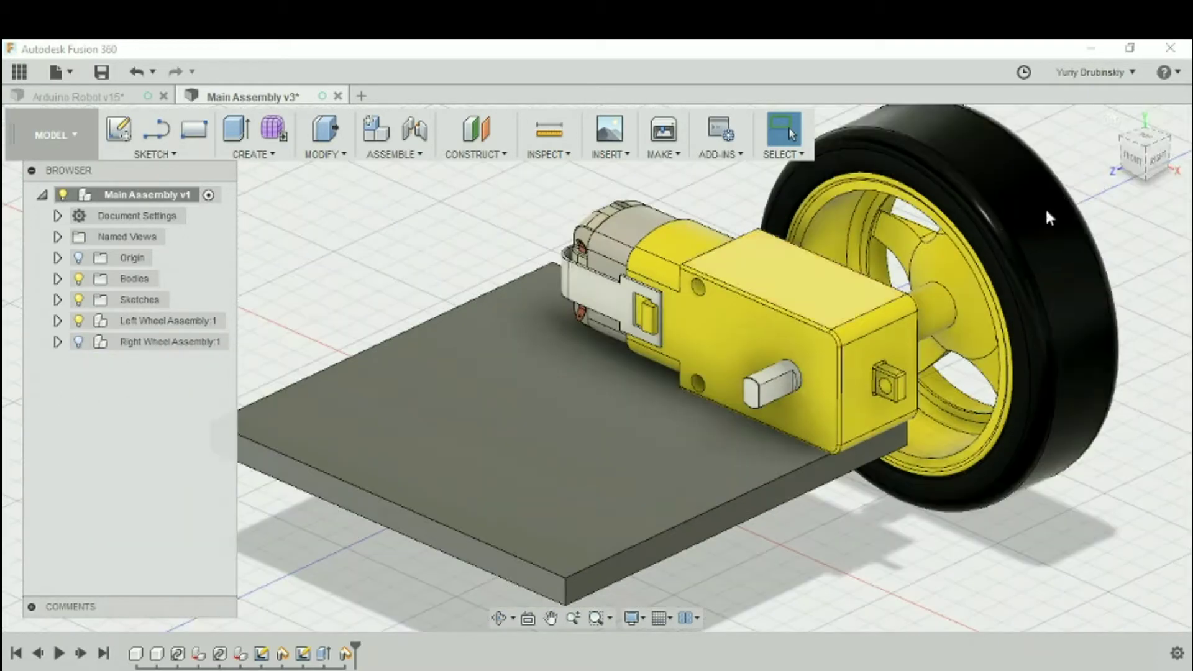
left_click(1131, 163)
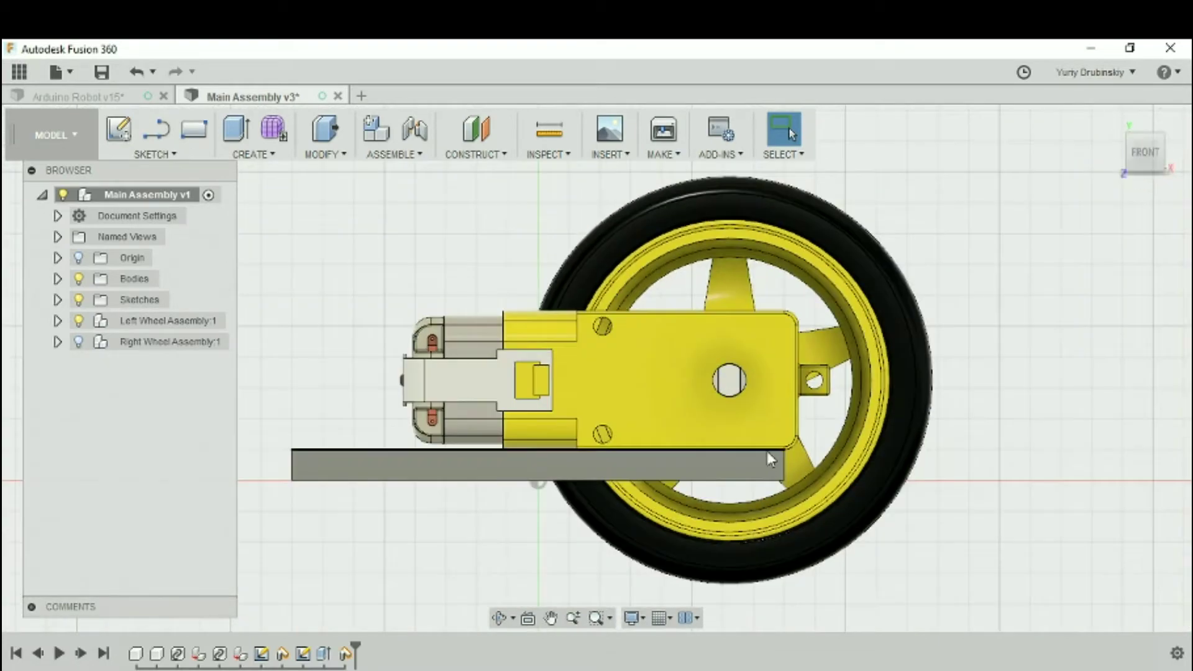
middle_click_drag(815, 441, 865, 455, "shift")
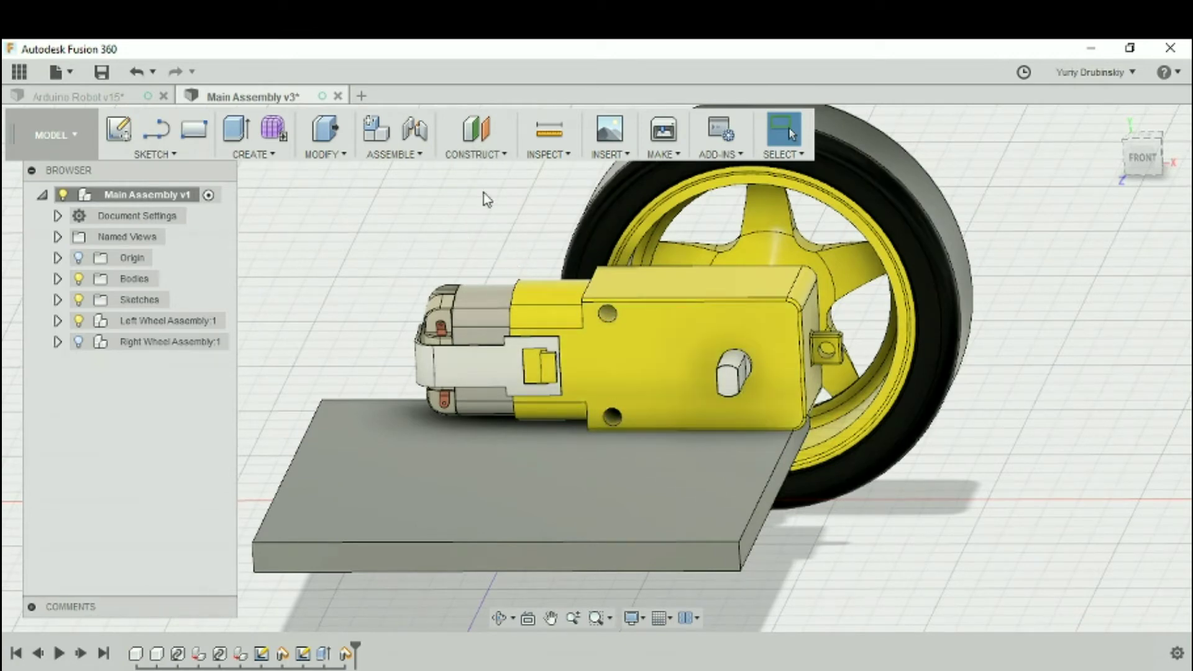
Create an offset construction plane 2 mm from the gear motor's front face
left_click(475, 155)
left_click(486, 173)
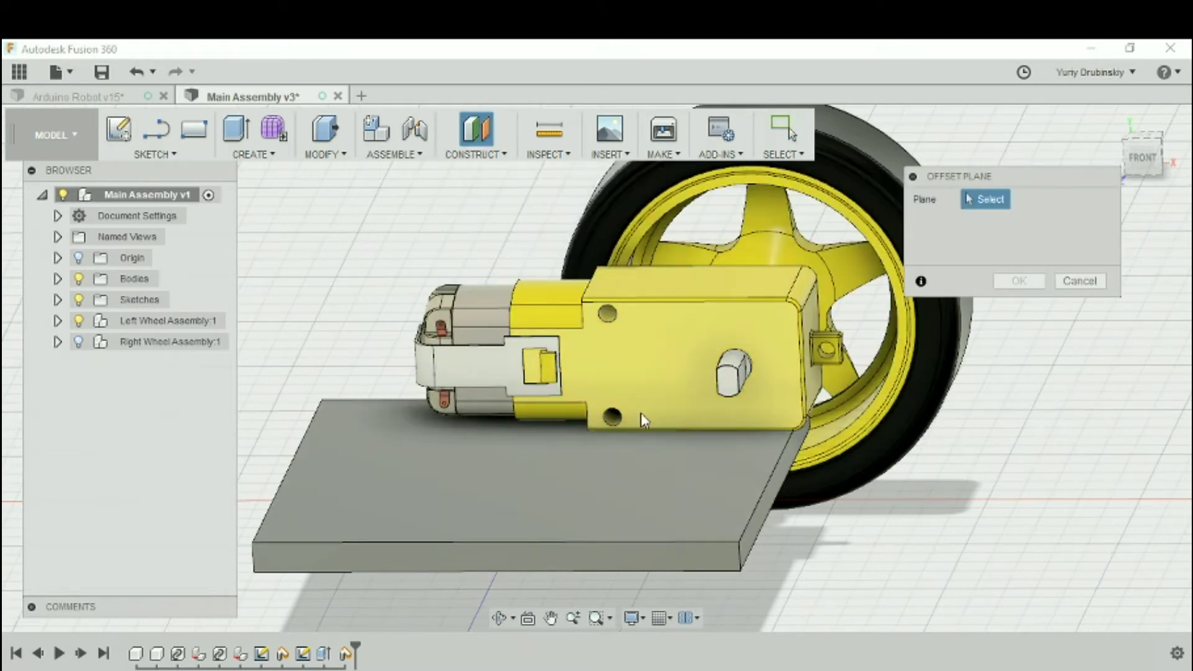
left_click(682, 374)
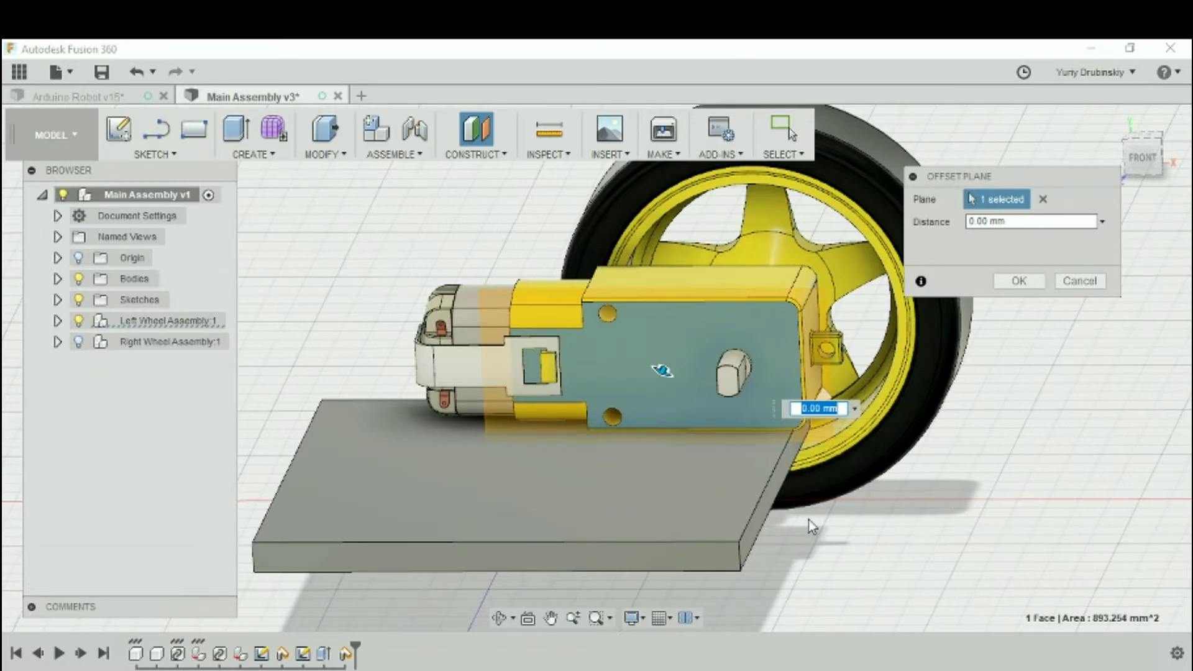
type("2")
middle_click_drag(958, 459, 858, 479, "shift")
scroll(700, 400, "up", 3)
scroll(700, 400, "up", 2)
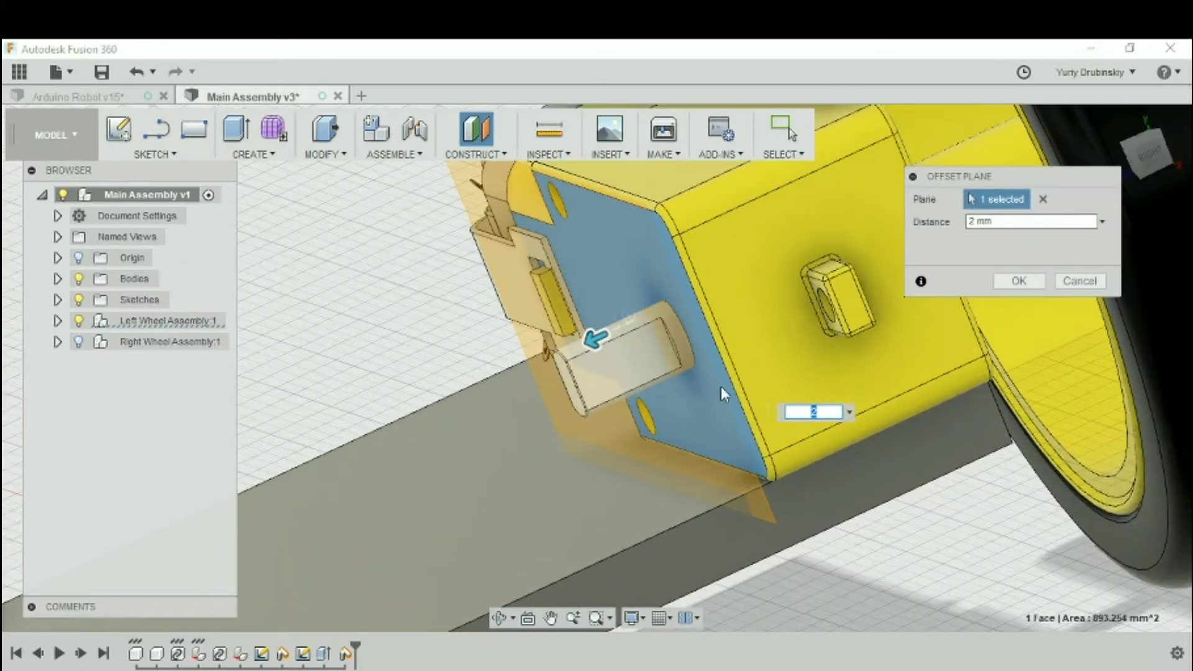
left_click(1019, 280)
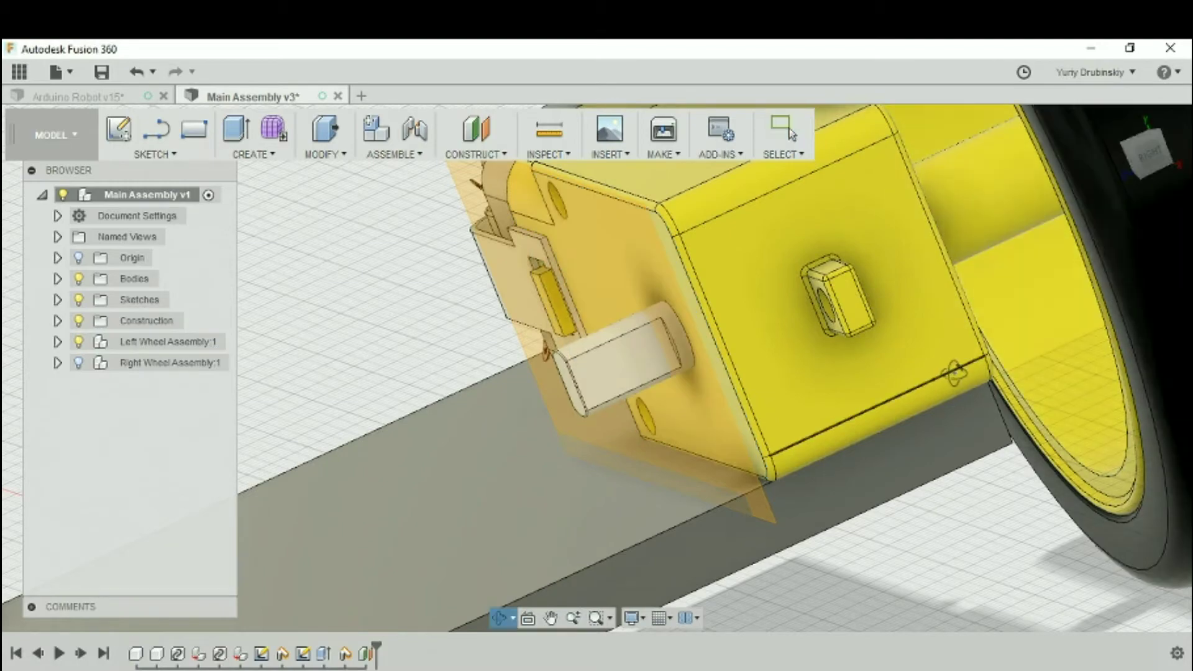
From the front view, open a new sketch on the 2 mm offset plane
middle_click_drag(1129, 194, 1064, 256, "shift")
left_click(1133, 160)
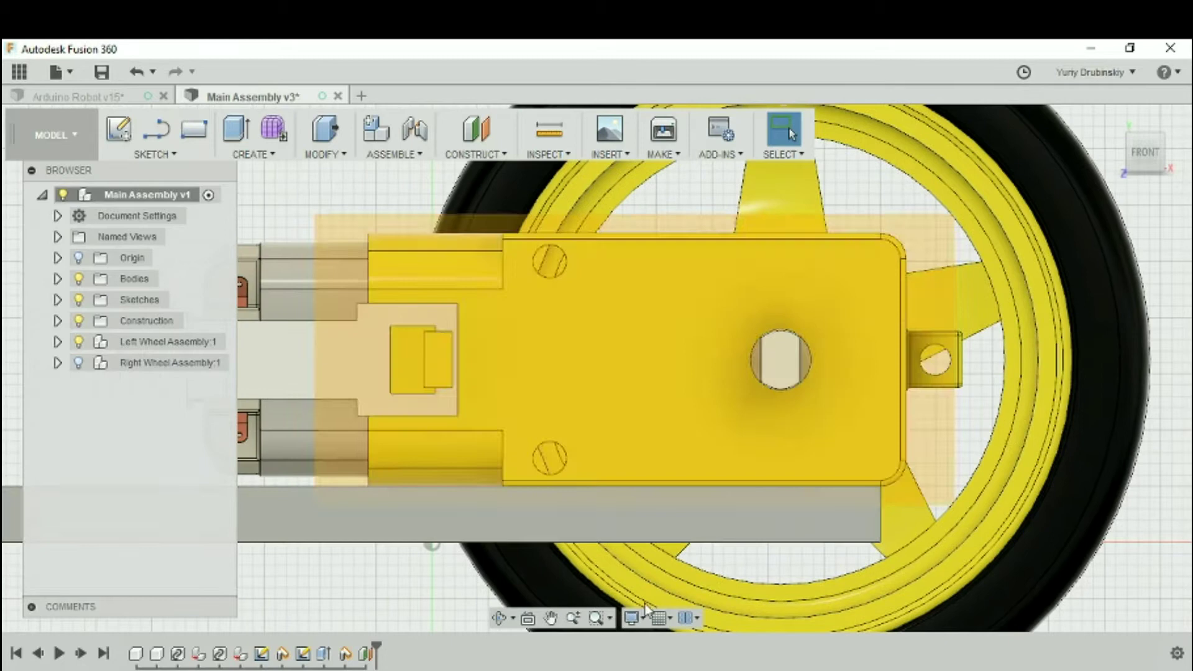
left_click(123, 134)
left_click(501, 439)
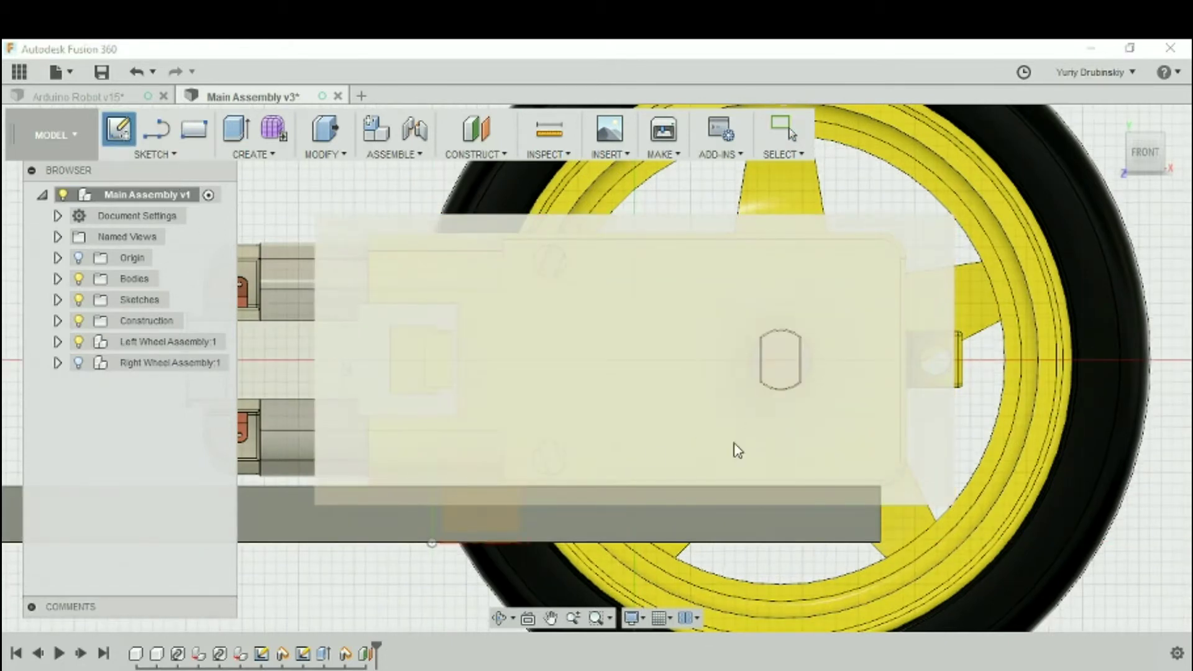
left_click(461, 468)
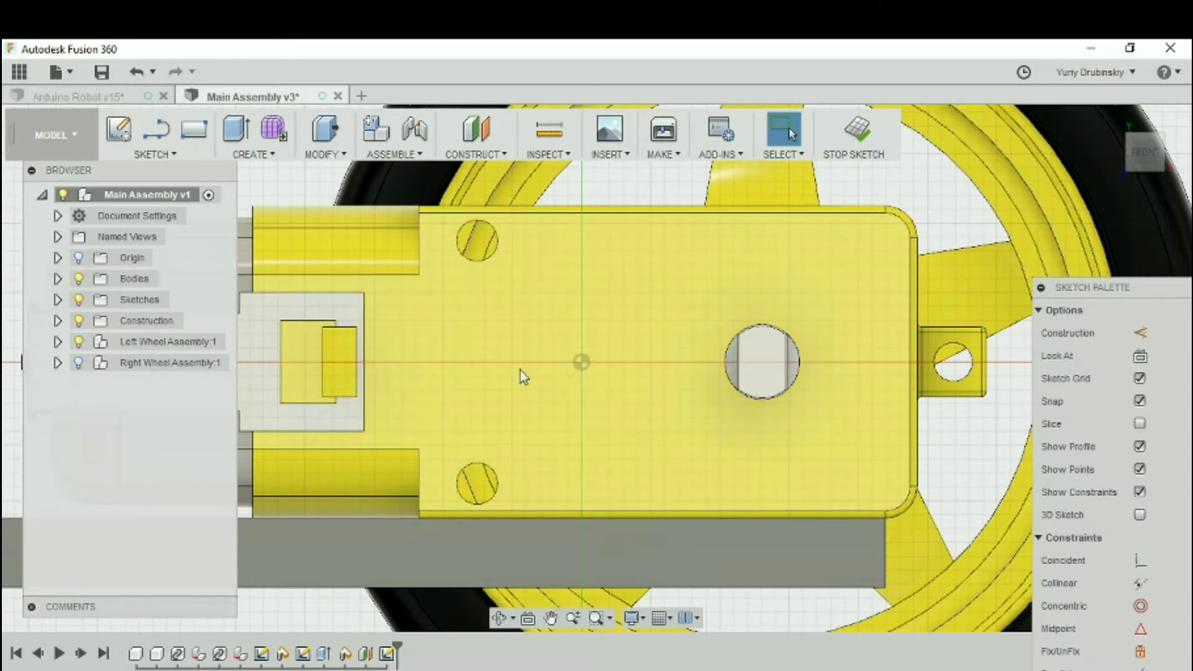
Use Project to bring both motor screw-hole circles into the sketch
left_click(176, 156)
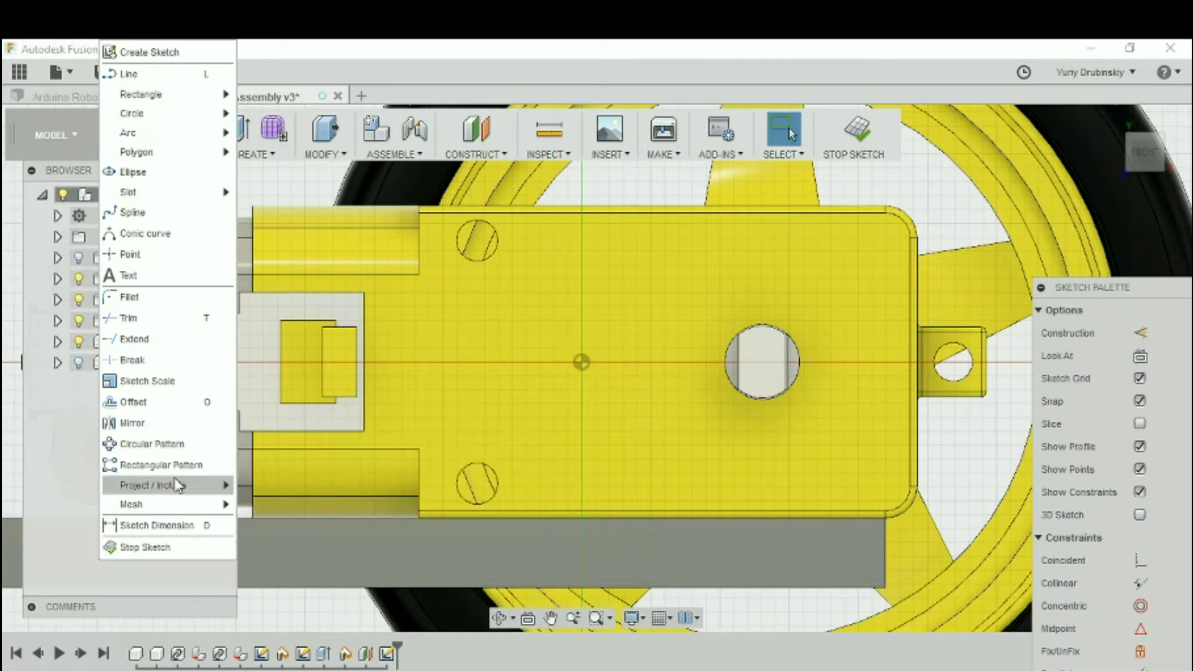
mouse_move(177, 486)
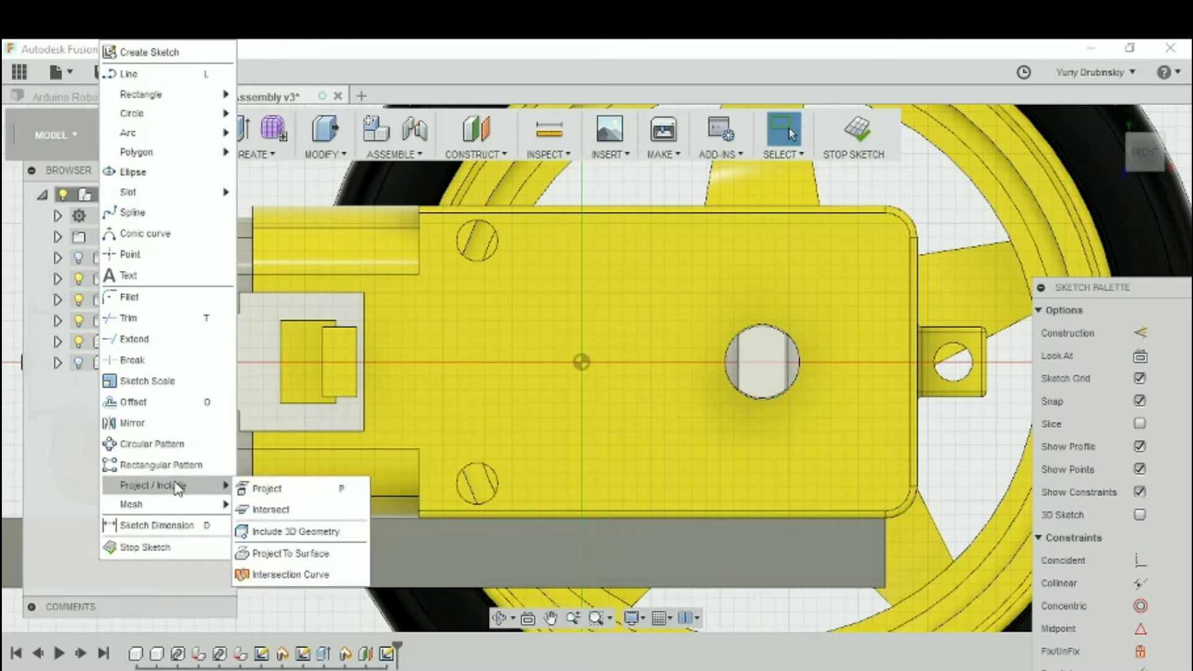
left_click(267, 491)
scroll(475, 262, "up", 4)
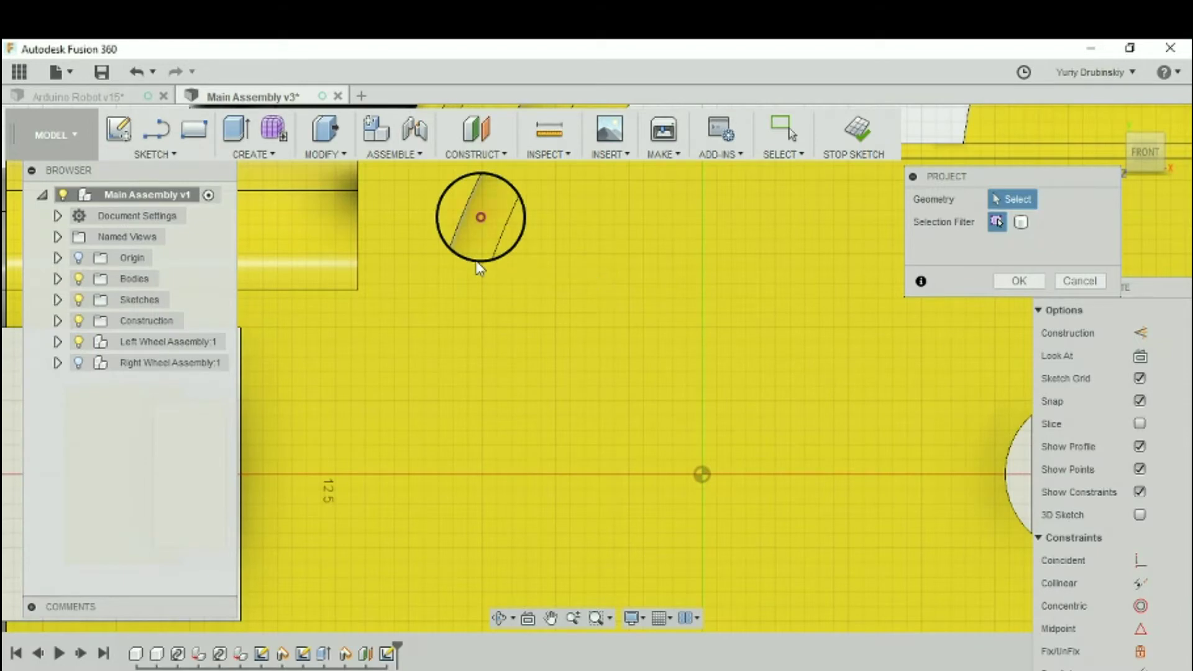
scroll(479, 268, "down", 5)
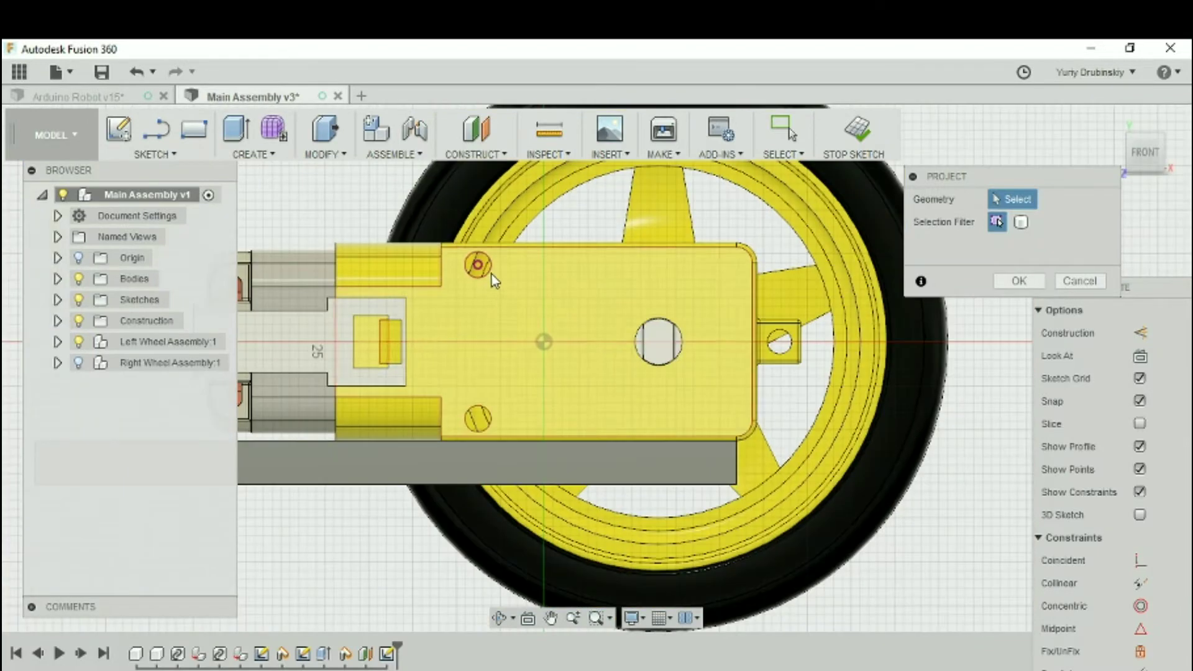
scroll(489, 280, "up", 5)
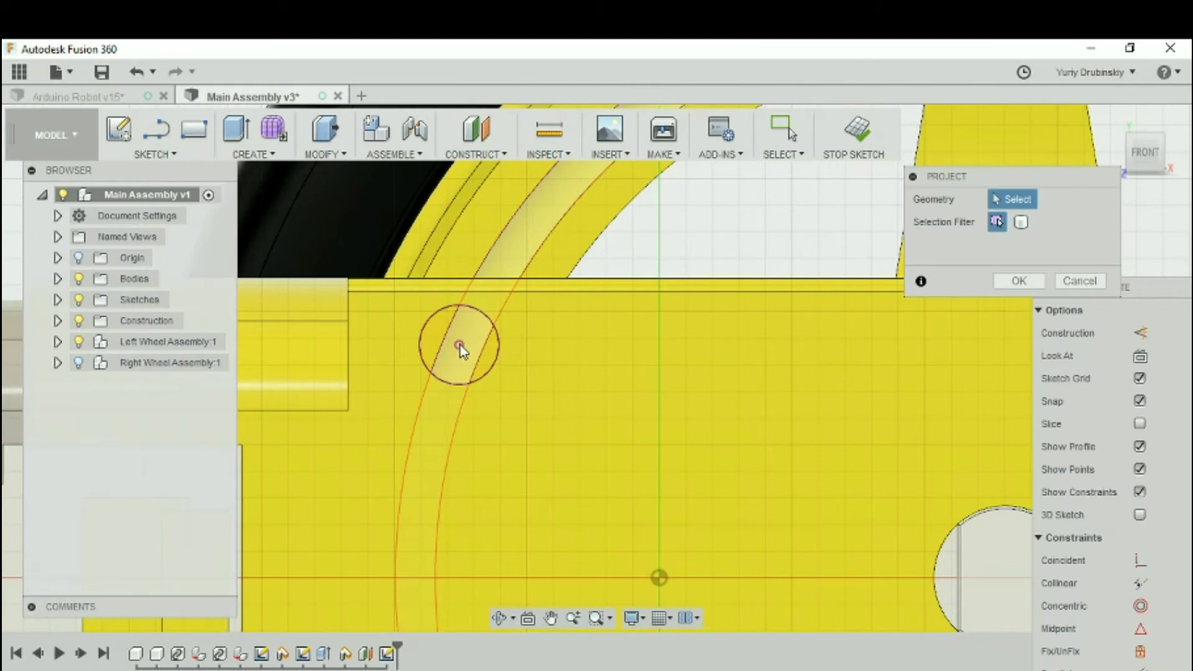
scroll(497, 393, "down", 5)
scroll(534, 394, "up", 6)
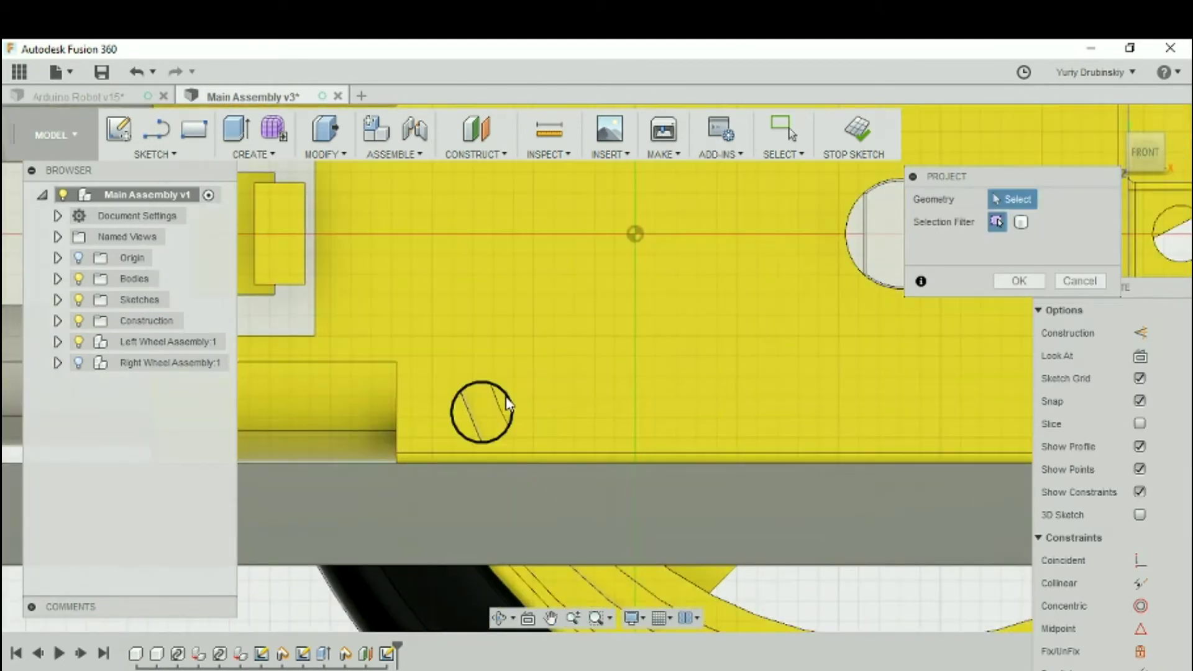
scroll(497, 396, "up", 4)
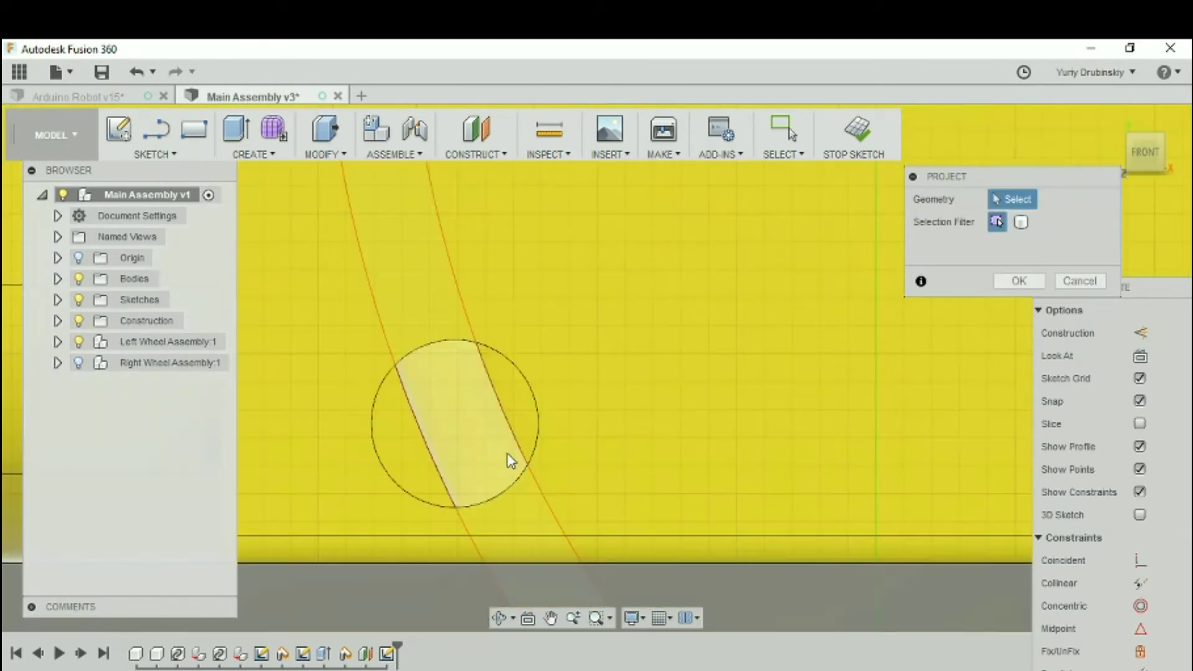
left_click(539, 437)
left_click(1013, 281)
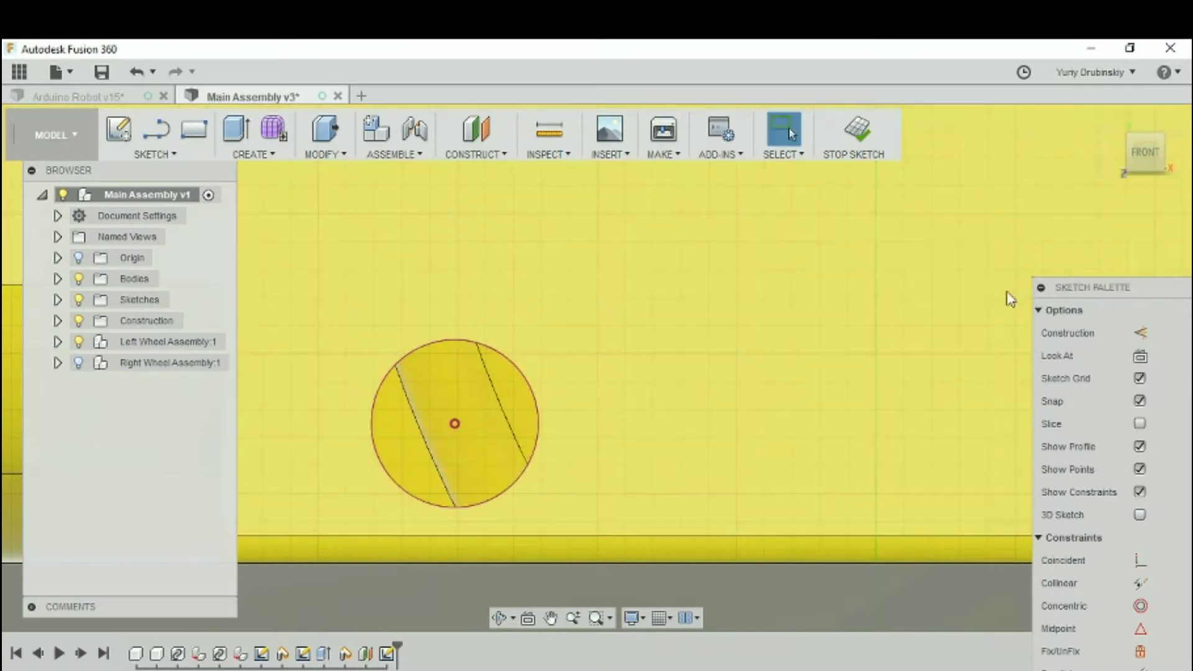
scroll(786, 399, "down", 6)
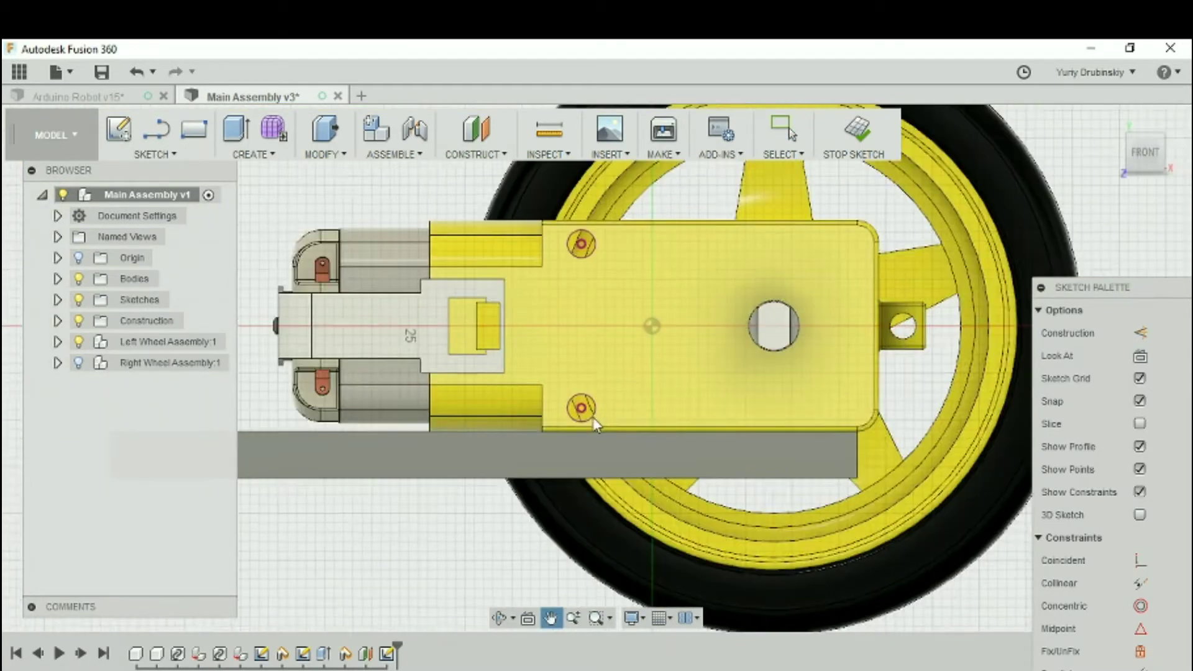
scroll(605, 403, "up", 3)
scroll(608, 396, "down", 1)
middle_click_drag(594, 434, 639, 506)
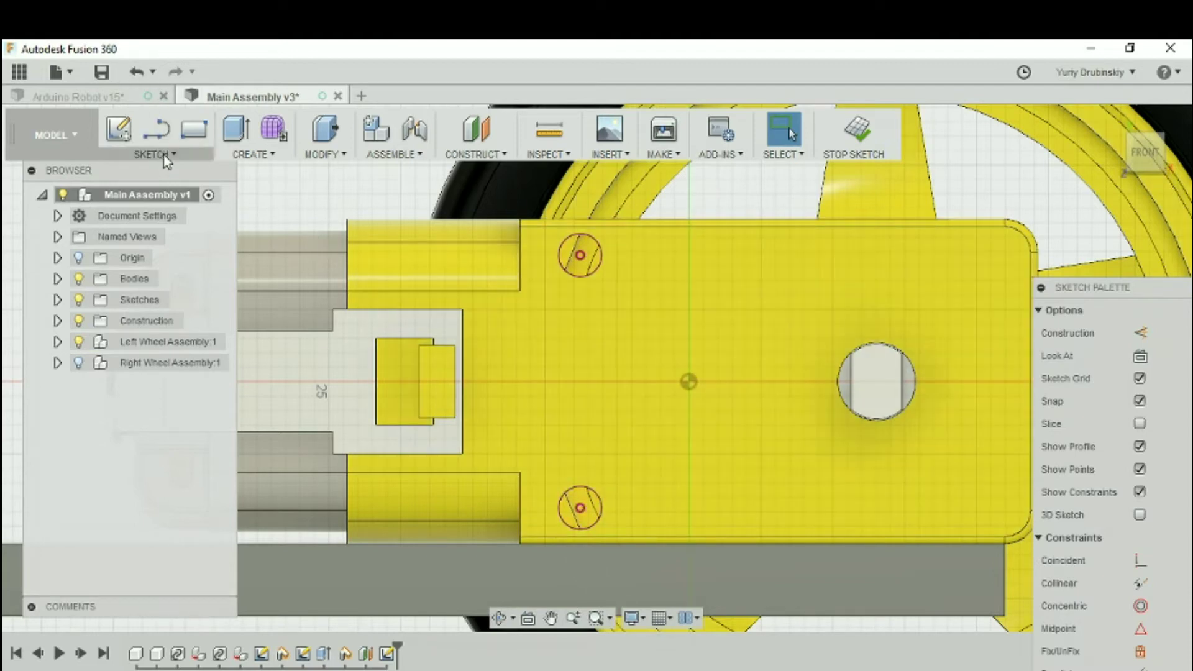
Draw a 6 mm × 6 mm center rectangle centred on the upper projected screw hole
left_click(163, 154)
mouse_move(148, 99)
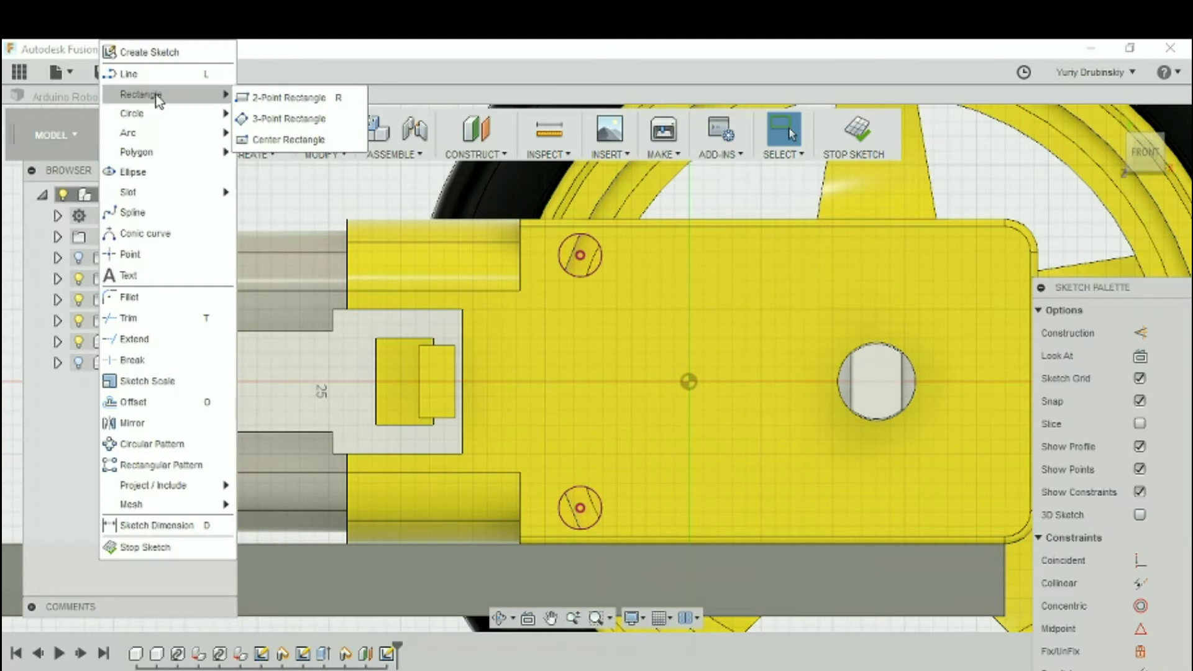
left_click(287, 140)
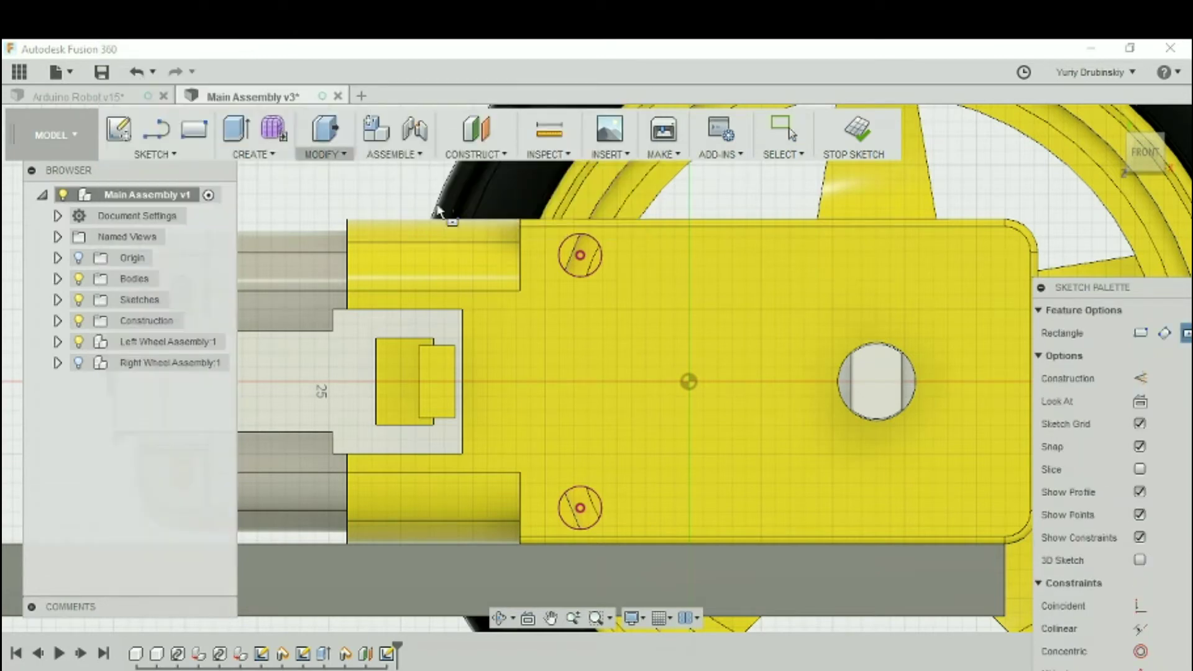
scroll(568, 253, "up", 3)
left_click(597, 254)
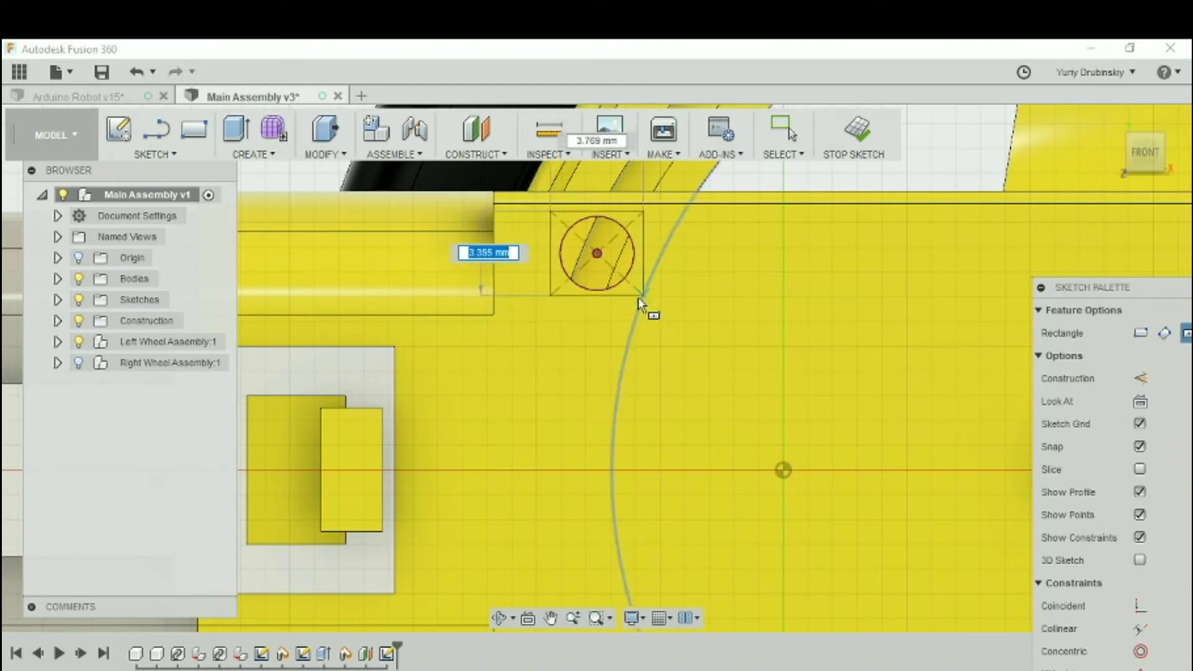
scroll(617, 331, "down", 1)
middle_click_drag(616, 331, 584, 417)
scroll(609, 414, "up", 1)
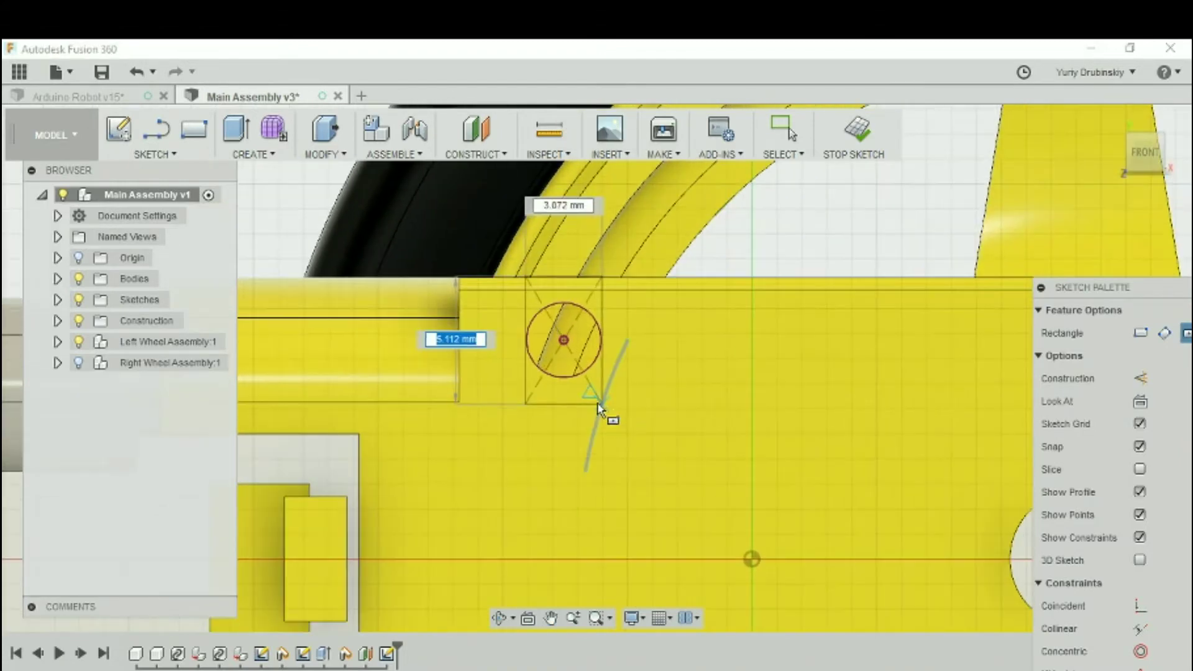
middle_click_drag(605, 374, 581, 420)
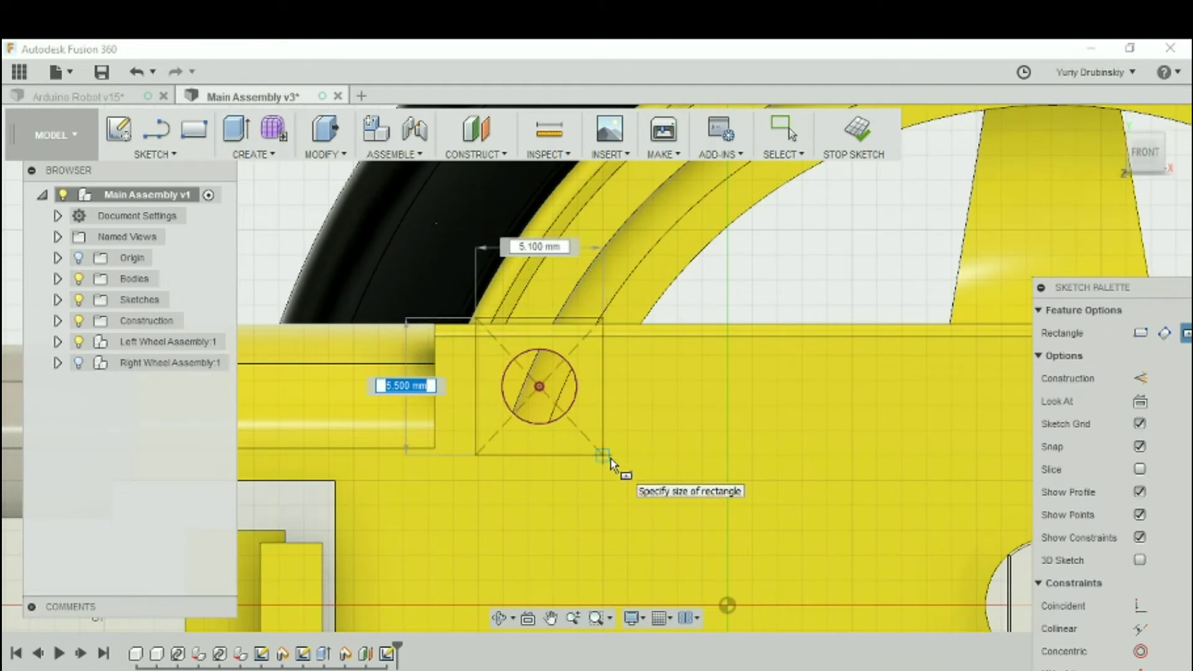
key("Tab")
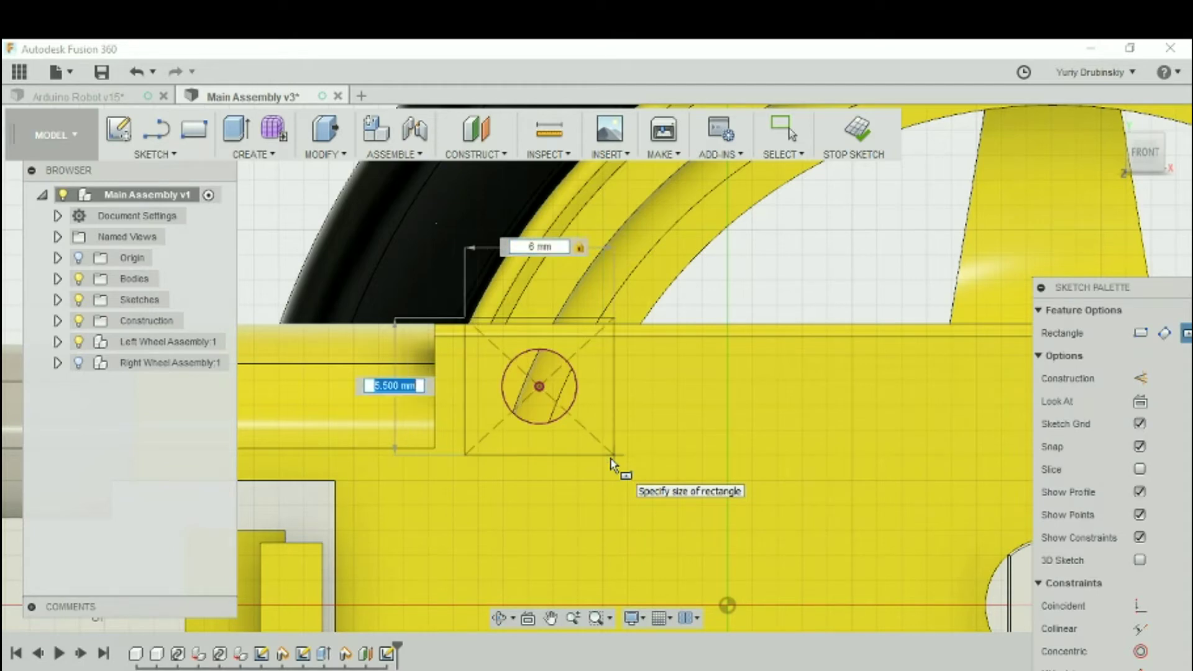
key("Return")
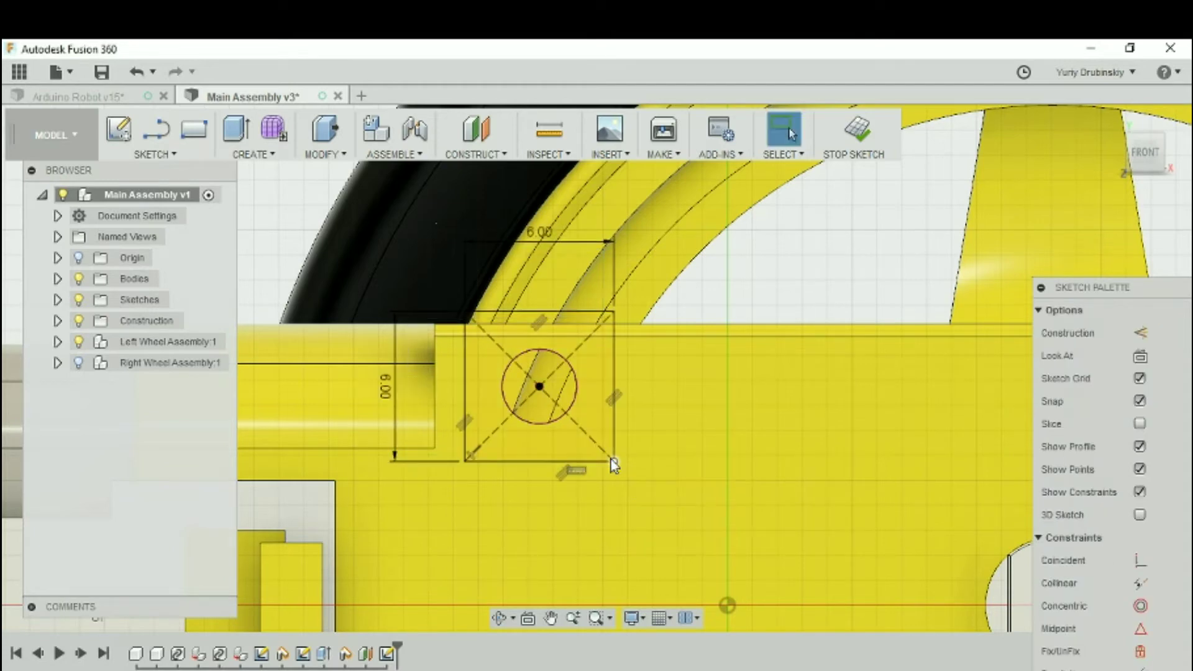
scroll(674, 519, "down", 1)
middle_click_drag(523, 404, 544, 361, "shift")
mouse_move(638, 422)
middle_mouse_down("shift")
mouse_move(635, 486)
mouse_move(662, 367)
middle_mouse_up("shift")
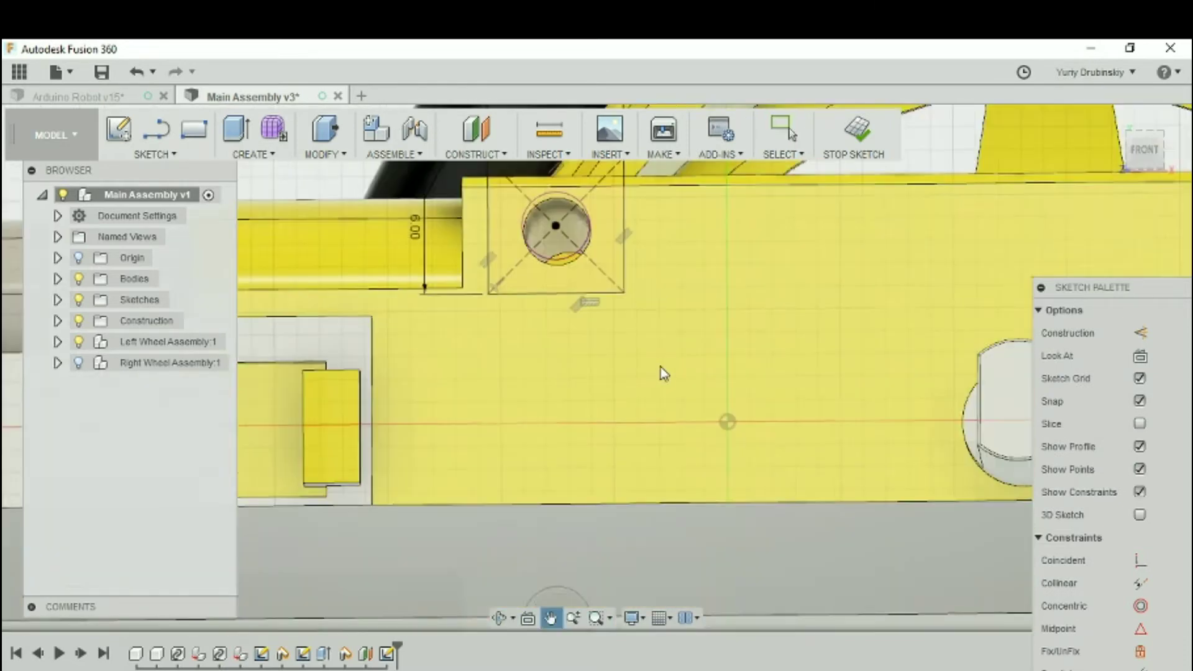
scroll(663, 342, "down", 3)
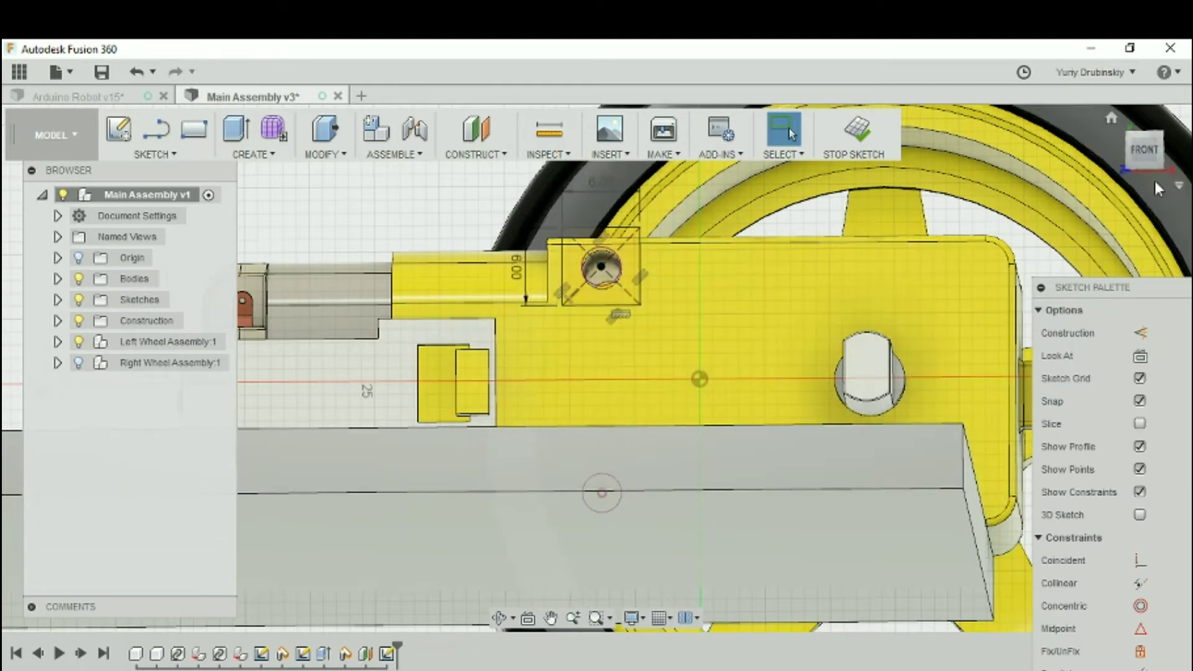
Draw a 90° vertical line from the square's bottom corner down to the platform edge
left_click(1145, 149)
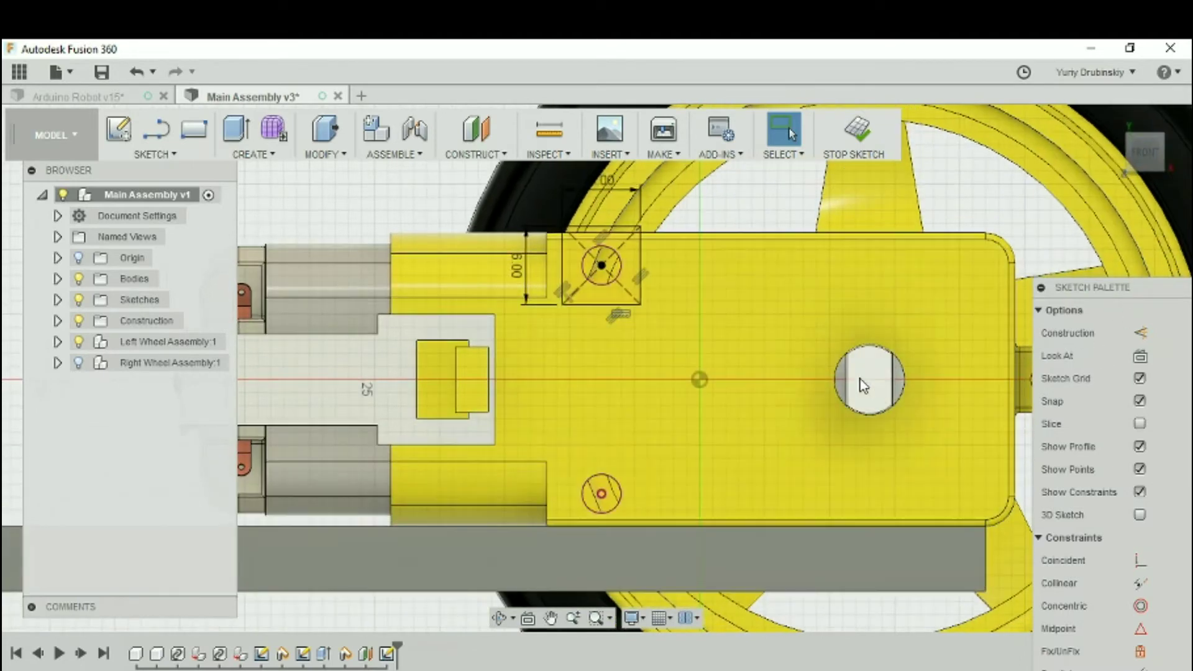
left_click(142, 155)
left_click(145, 80)
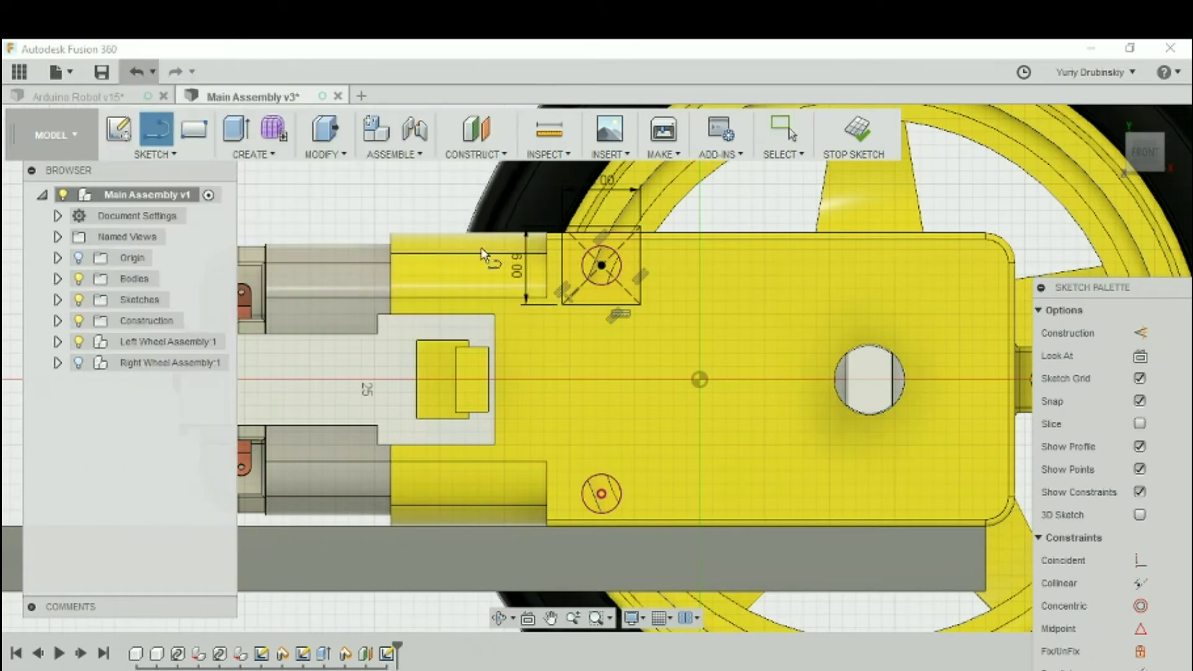
scroll(666, 360, "up", 4)
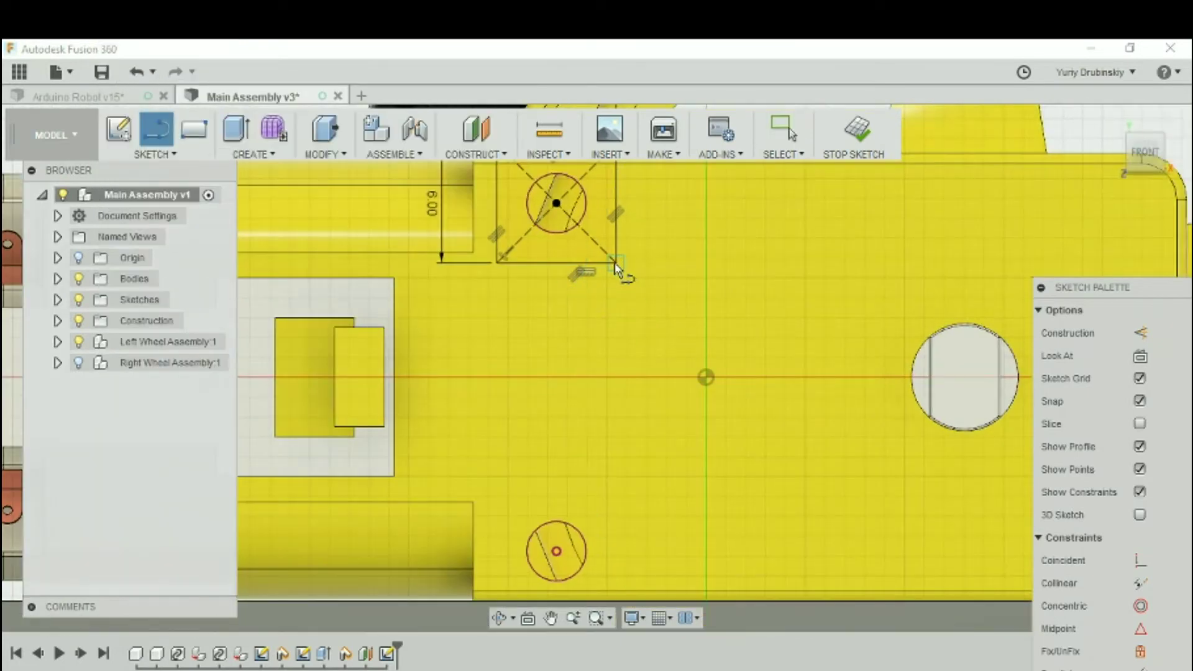
left_click(614, 263)
middle_click_drag(647, 475, 631, 362)
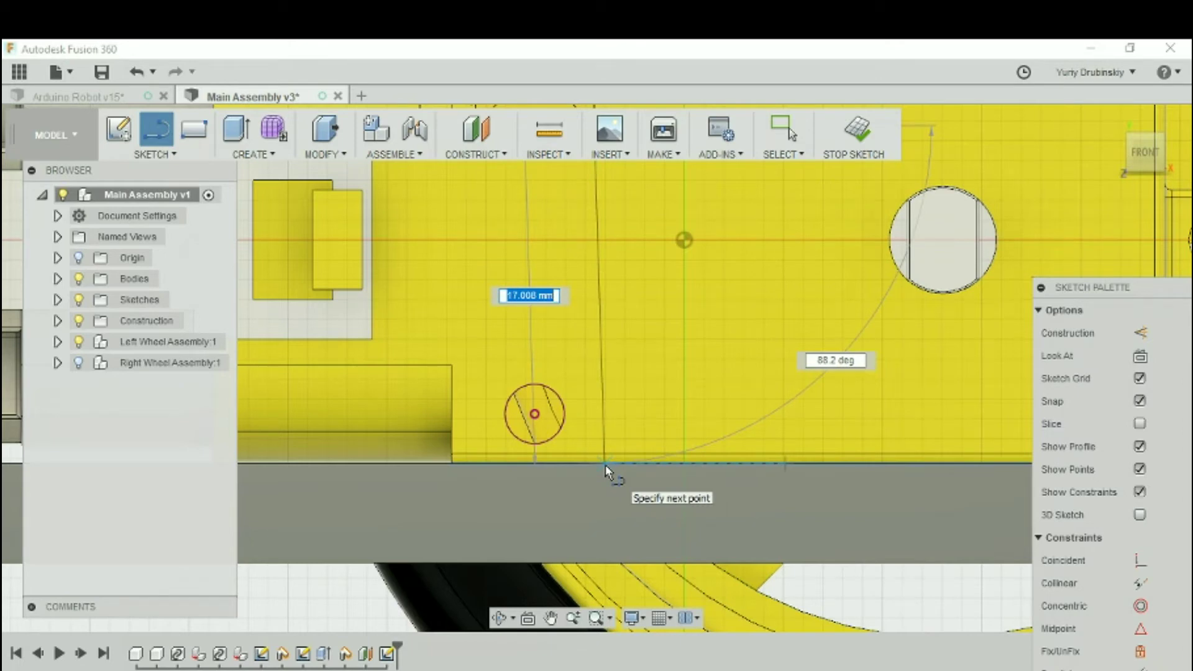
key("Tab")
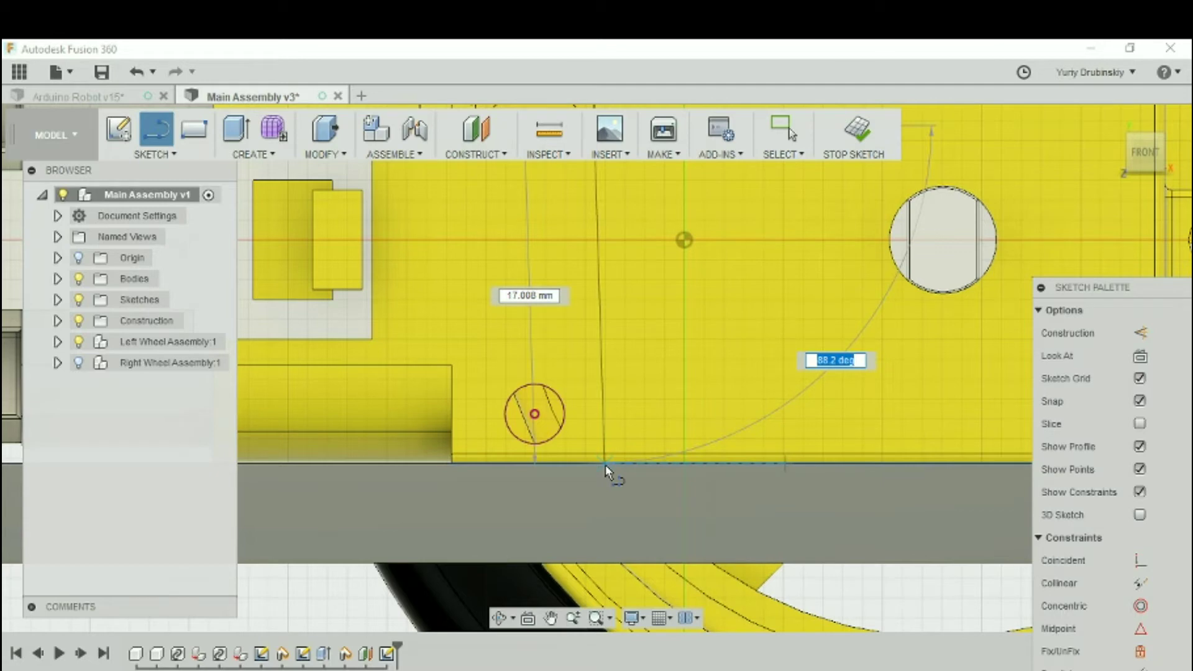
type("90")
key("Tab")
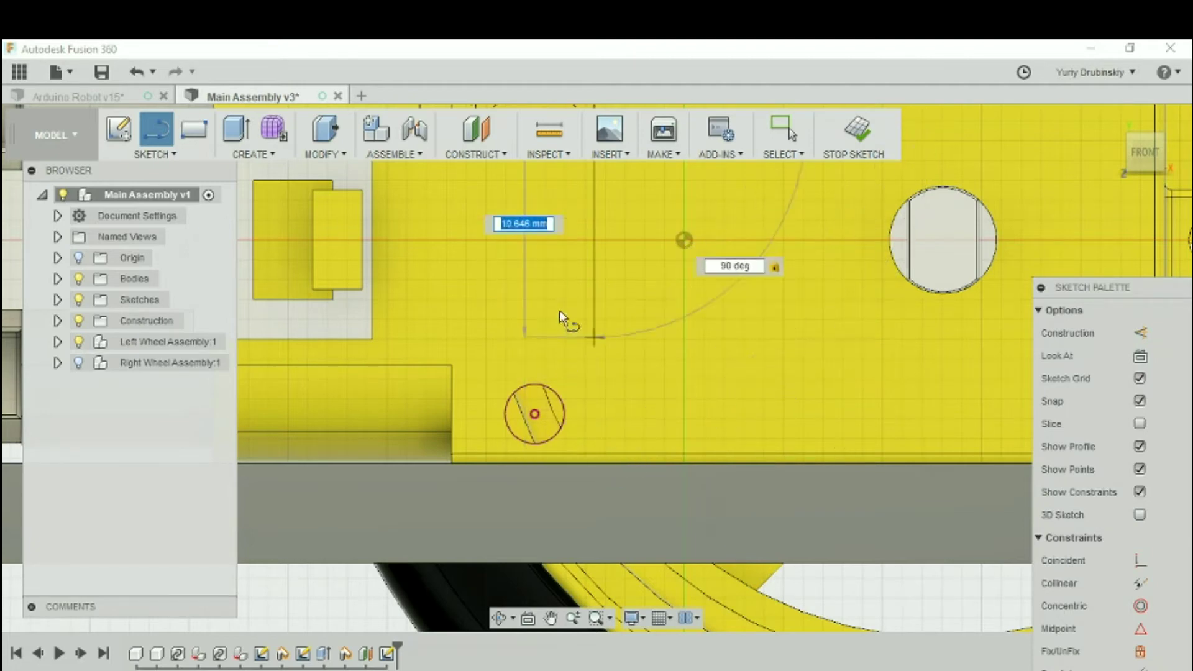
scroll(593, 473, "up", 6)
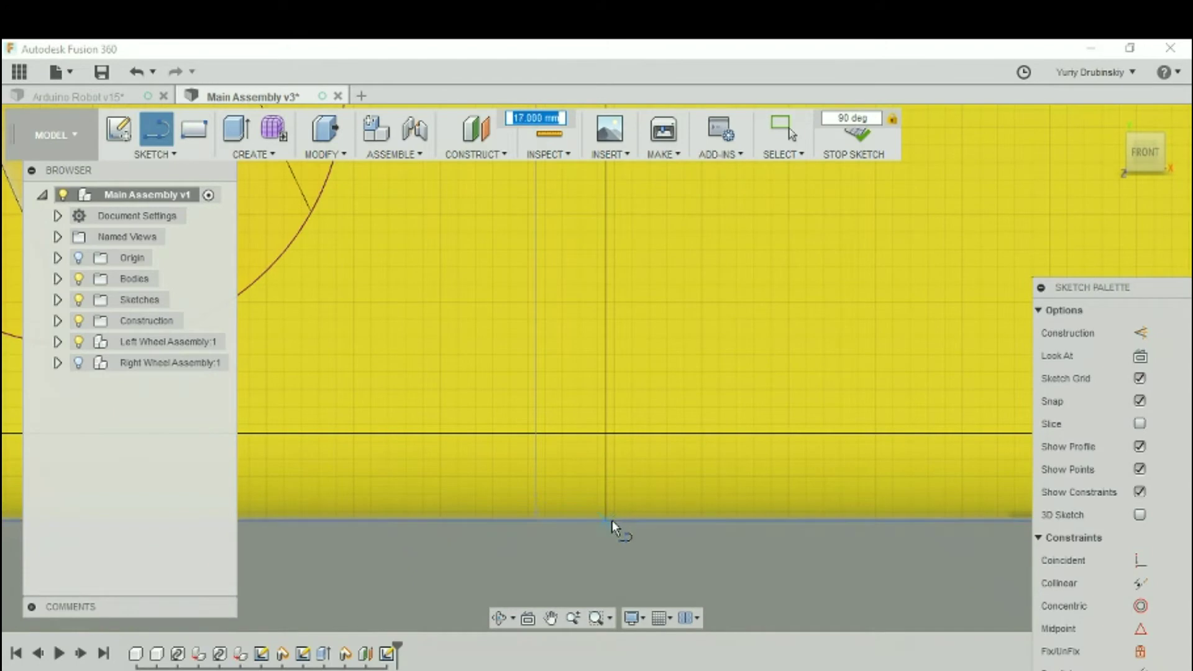
left_click(606, 520)
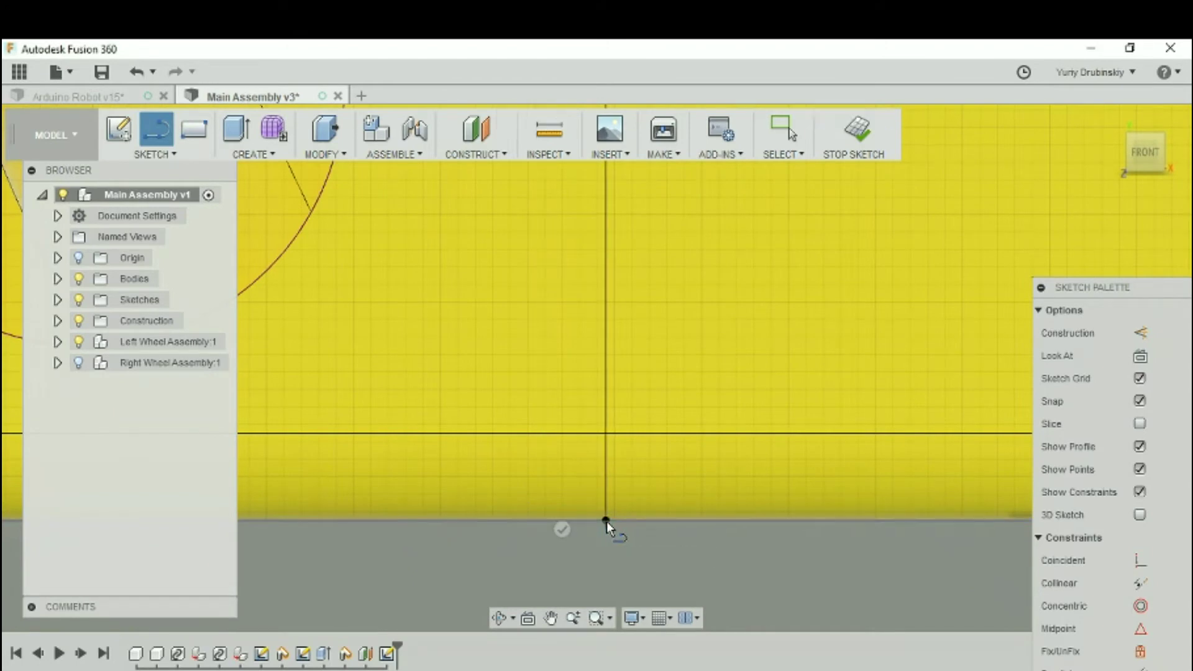
scroll(590, 520, "down", 10)
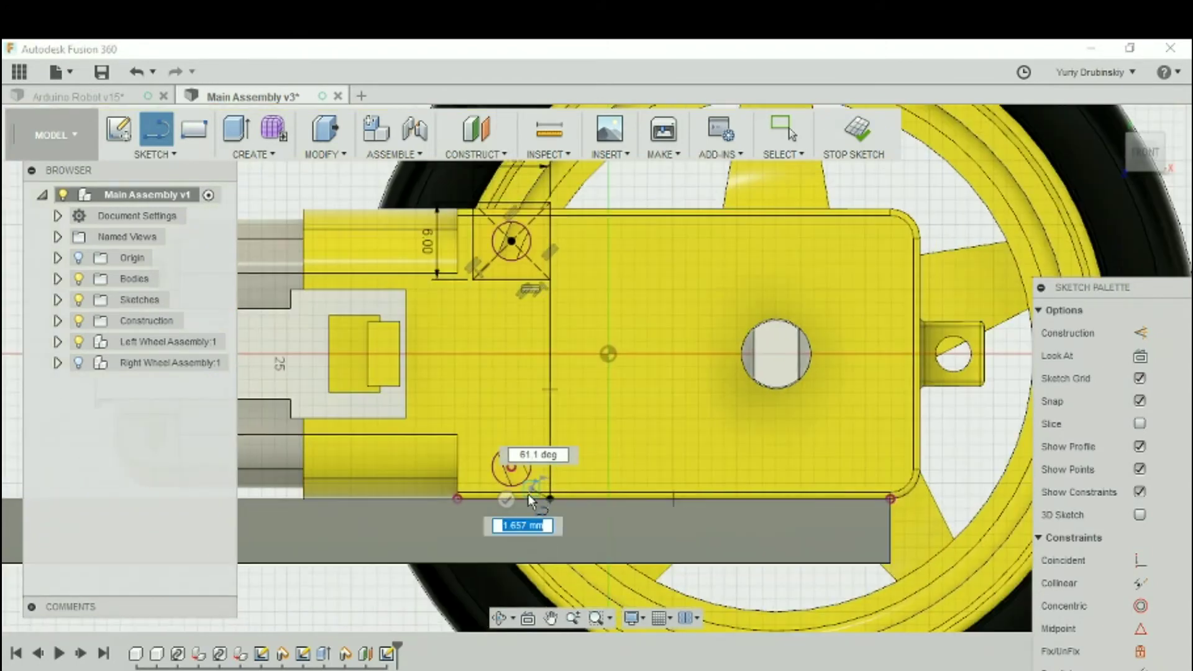
scroll(528, 495, "down", 2)
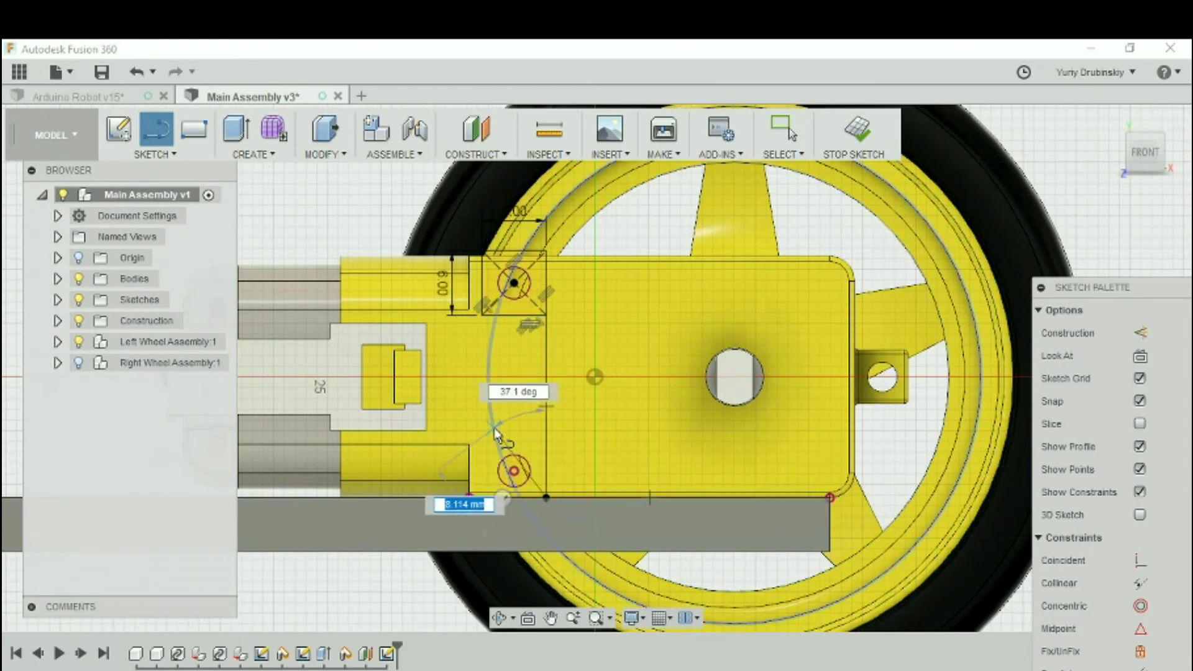
key("Escape")
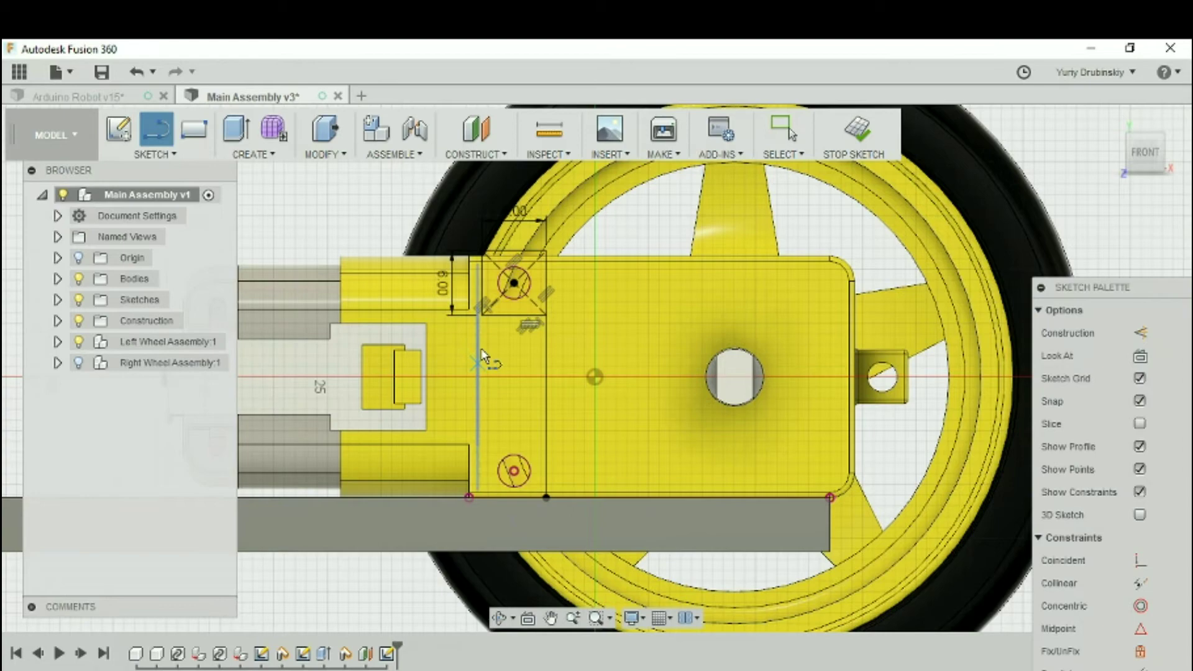
Draw the second vertical line from the square's other corner down to the platform edge
scroll(482, 354, "up", 5)
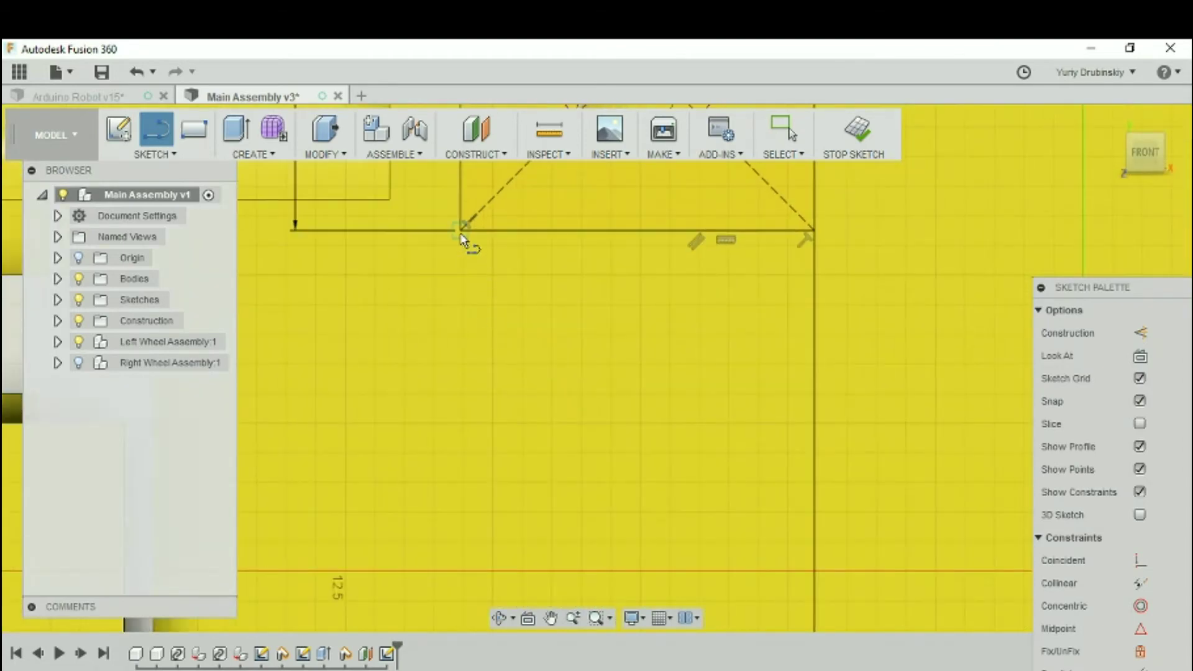
left_click(461, 235)
middle_click_drag(479, 426, 491, 202)
scroll(503, 391, "down", 5)
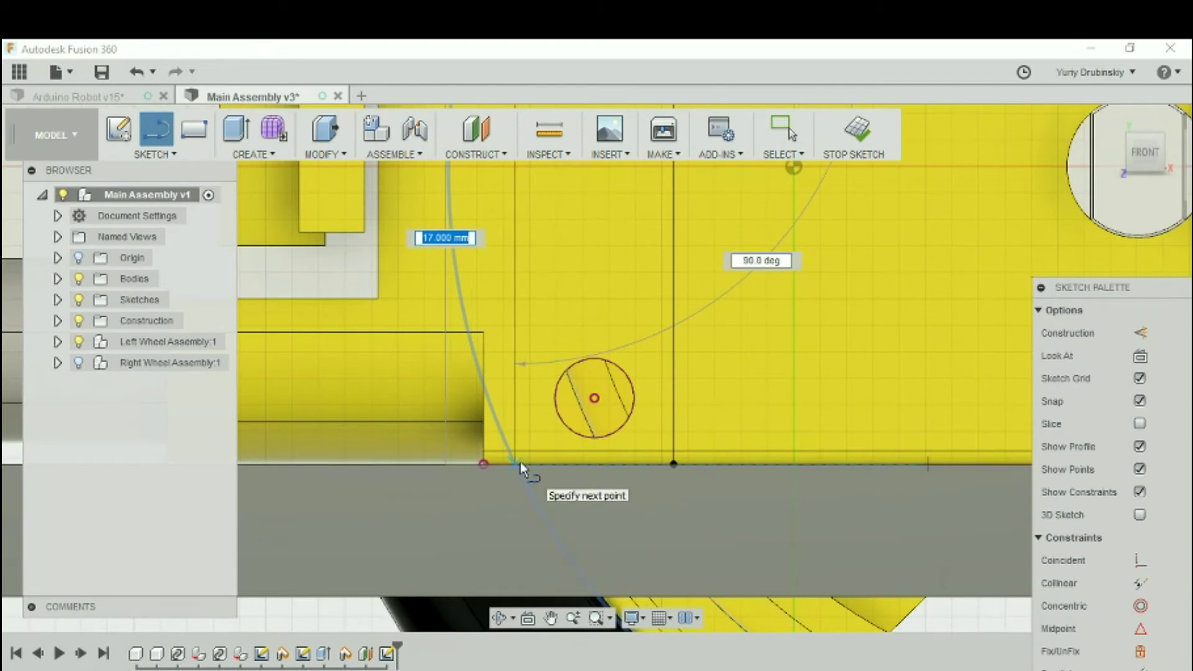
key("Escape")
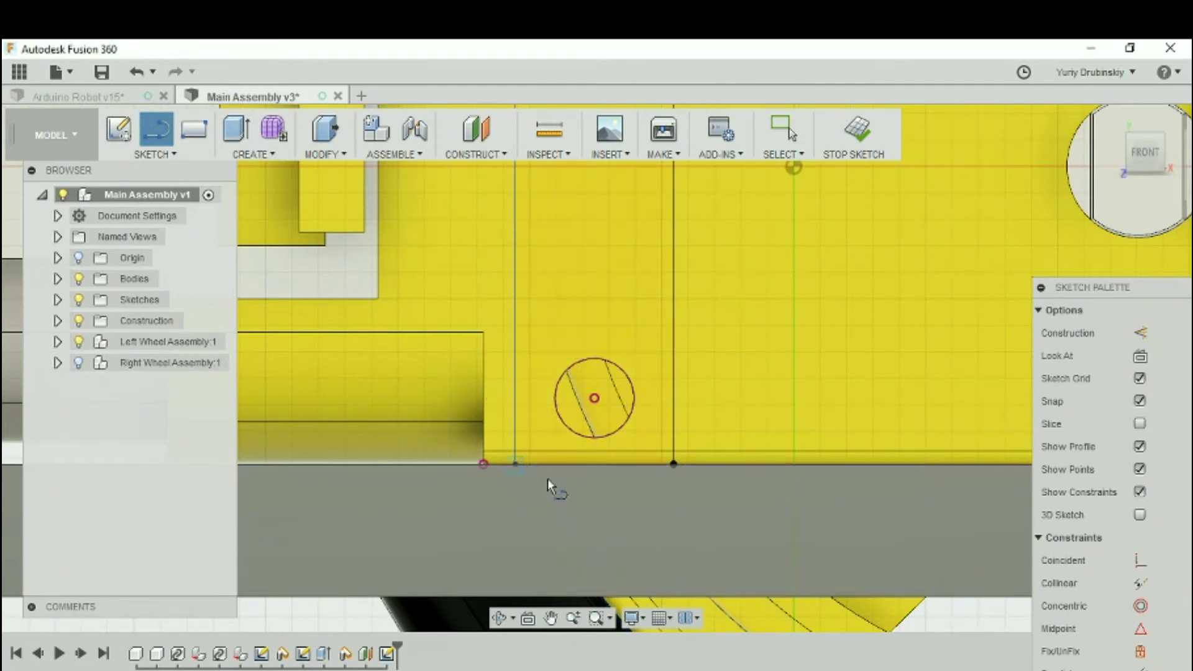
left_click(516, 463)
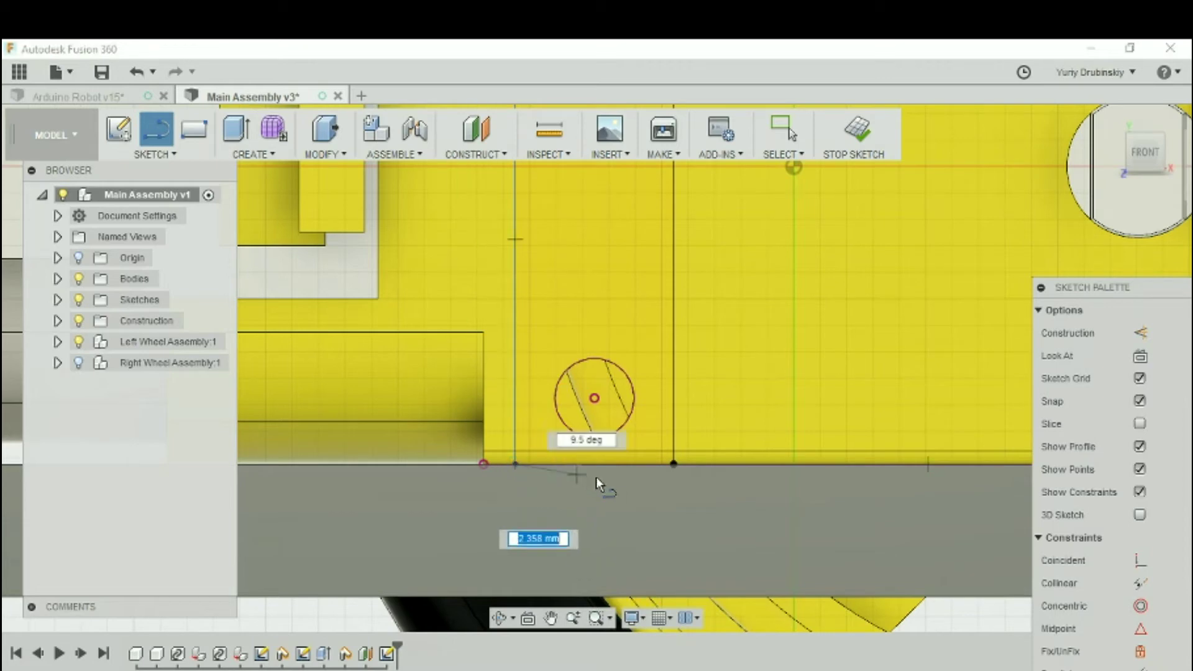
left_click(678, 465)
key("Escape")
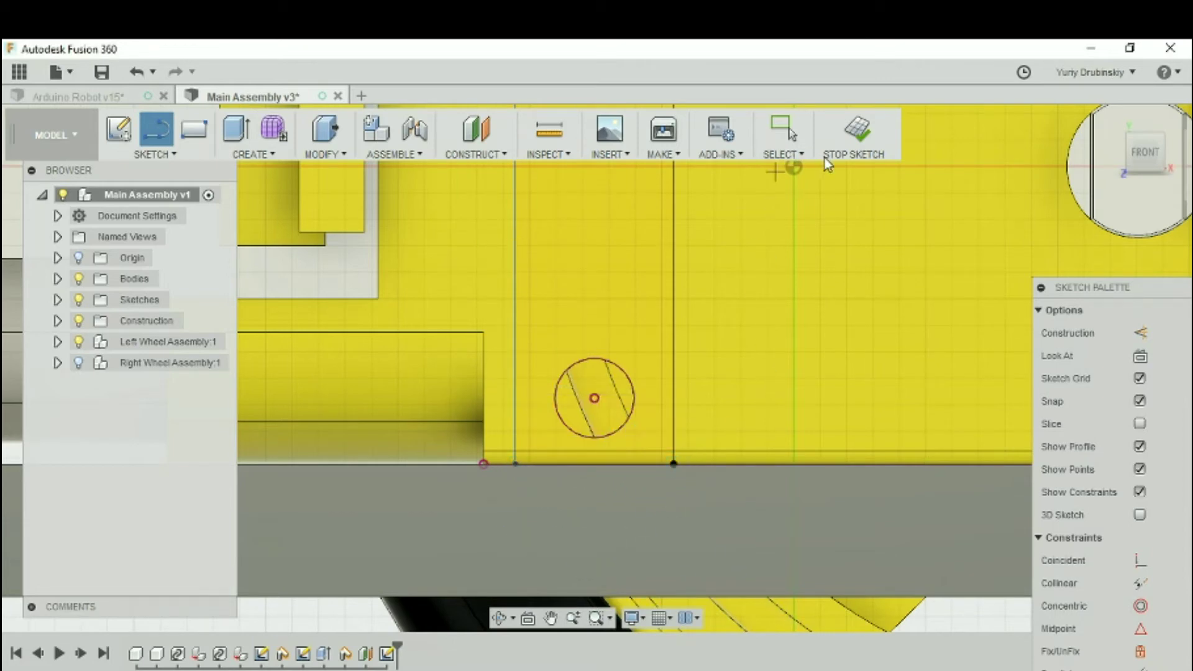
Finish the sketch and select the long strip and the square profiles
left_click(870, 144)
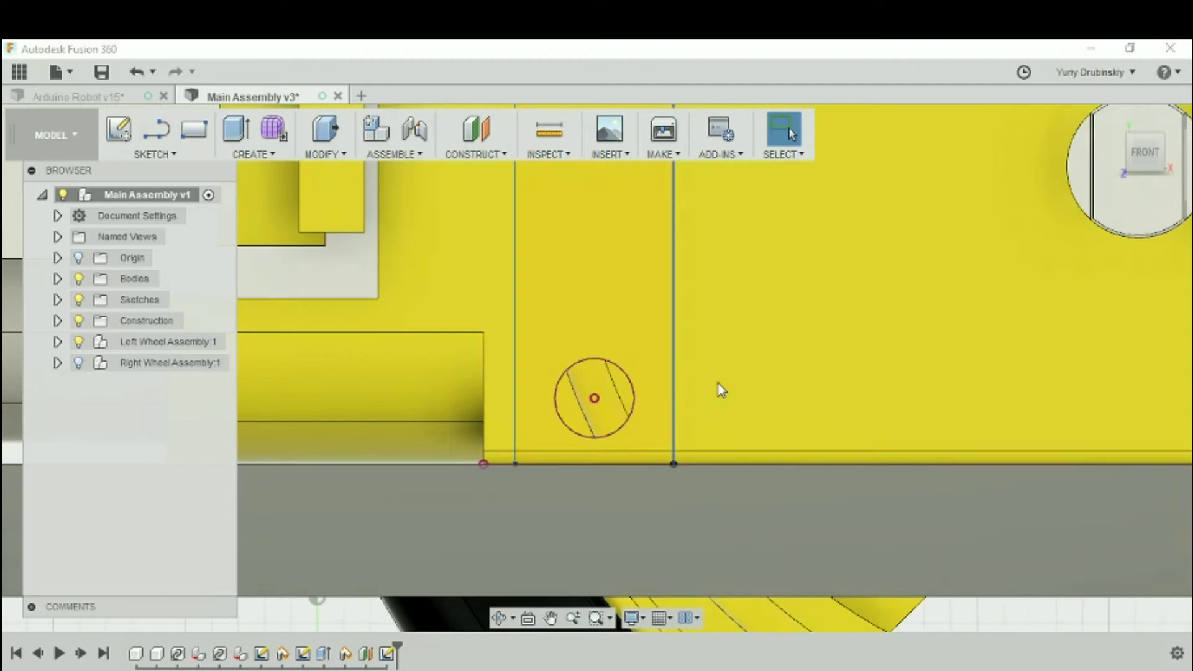
scroll(719, 498, "down", 5)
scroll(602, 479, "up", 3)
left_click(671, 421)
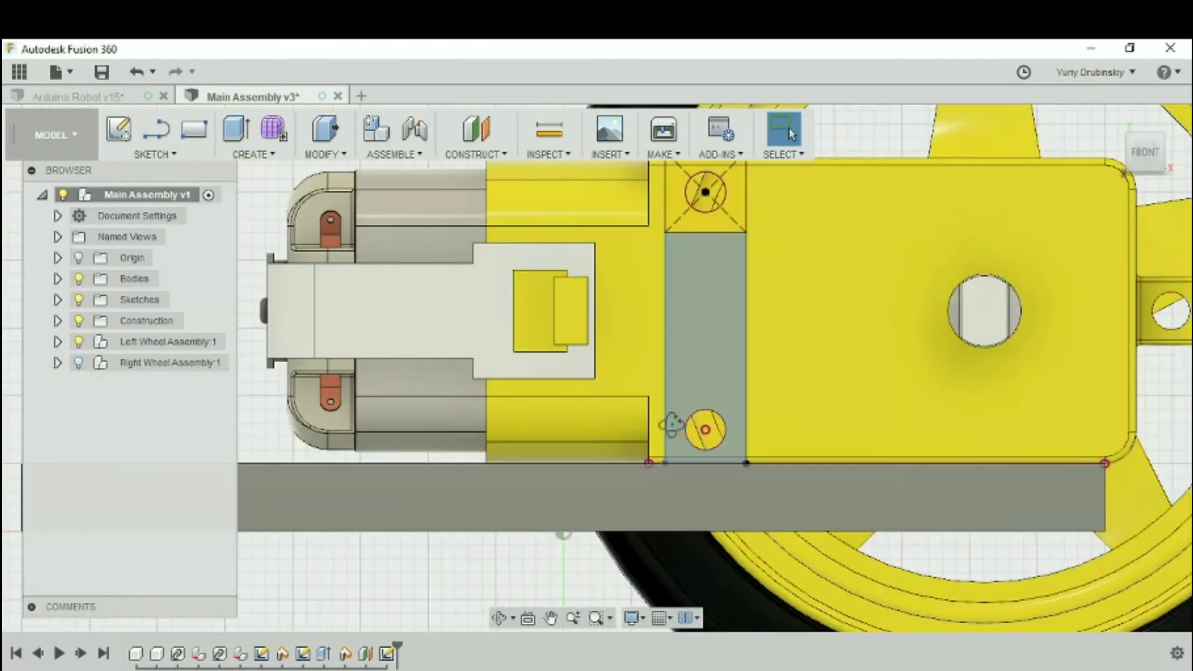
mouse_move(671, 421)
middle_mouse_down("shift")
mouse_move(749, 457)
mouse_move(727, 434)
mouse_move(722, 478)
mouse_move(706, 485)
middle_mouse_up("shift")
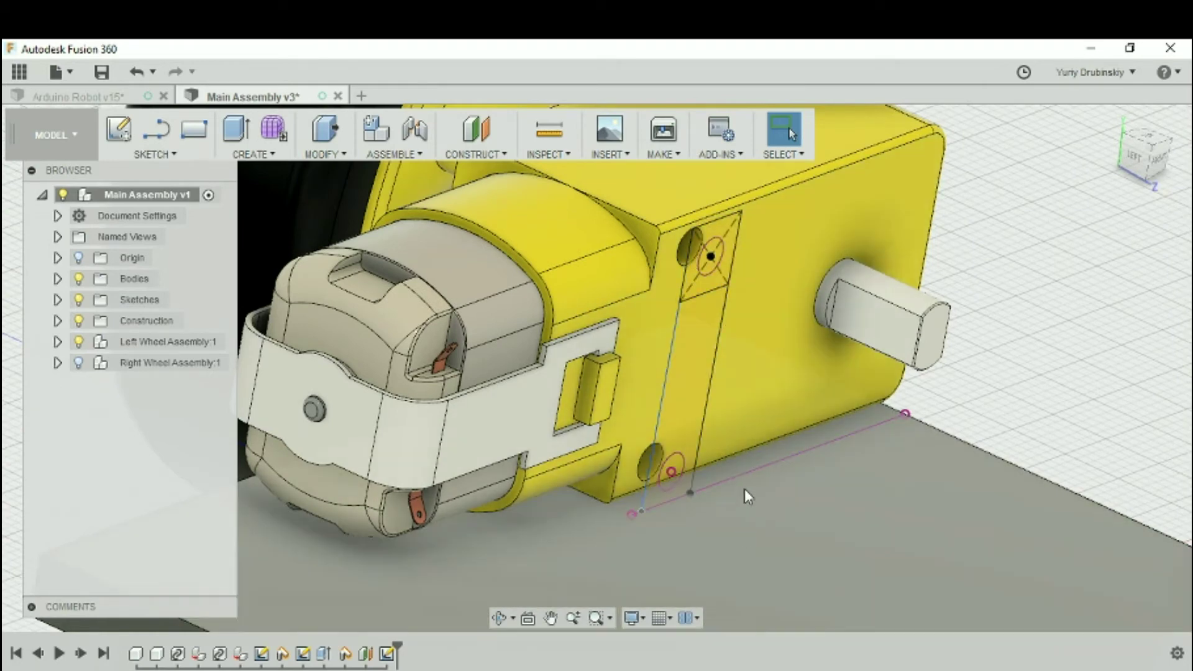
scroll(748, 487, "up", 5)
scroll(782, 493, "down", 3)
middle_click_drag(770, 473, 699, 452)
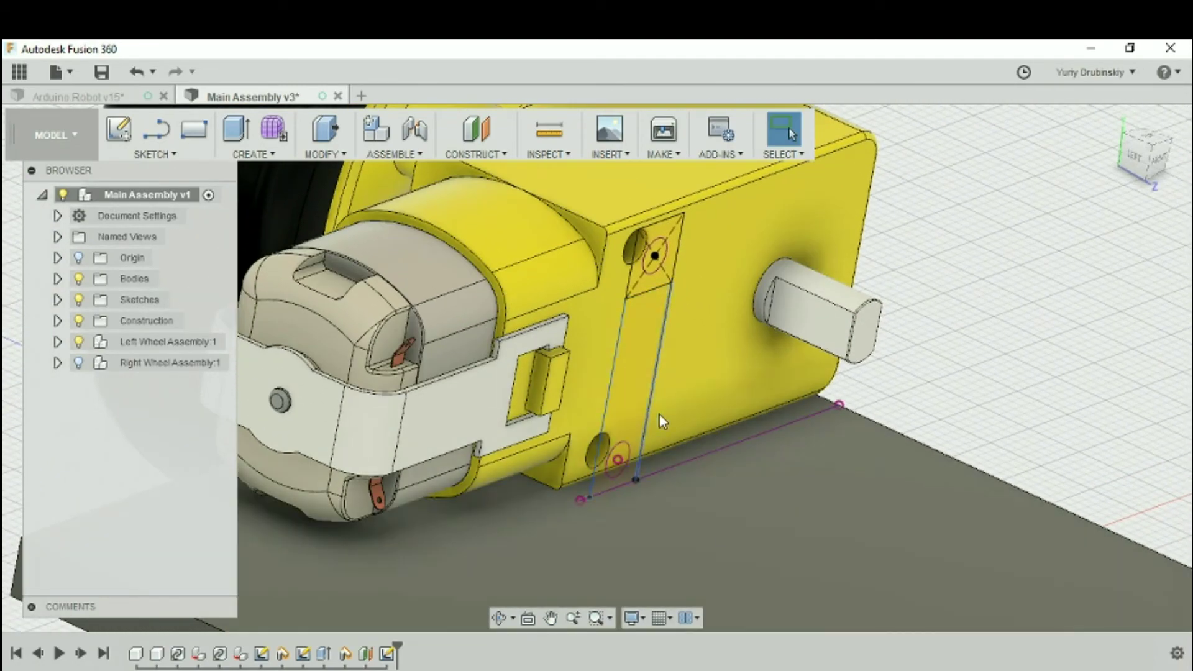
left_click(639, 364)
scroll(649, 336, "up", 3)
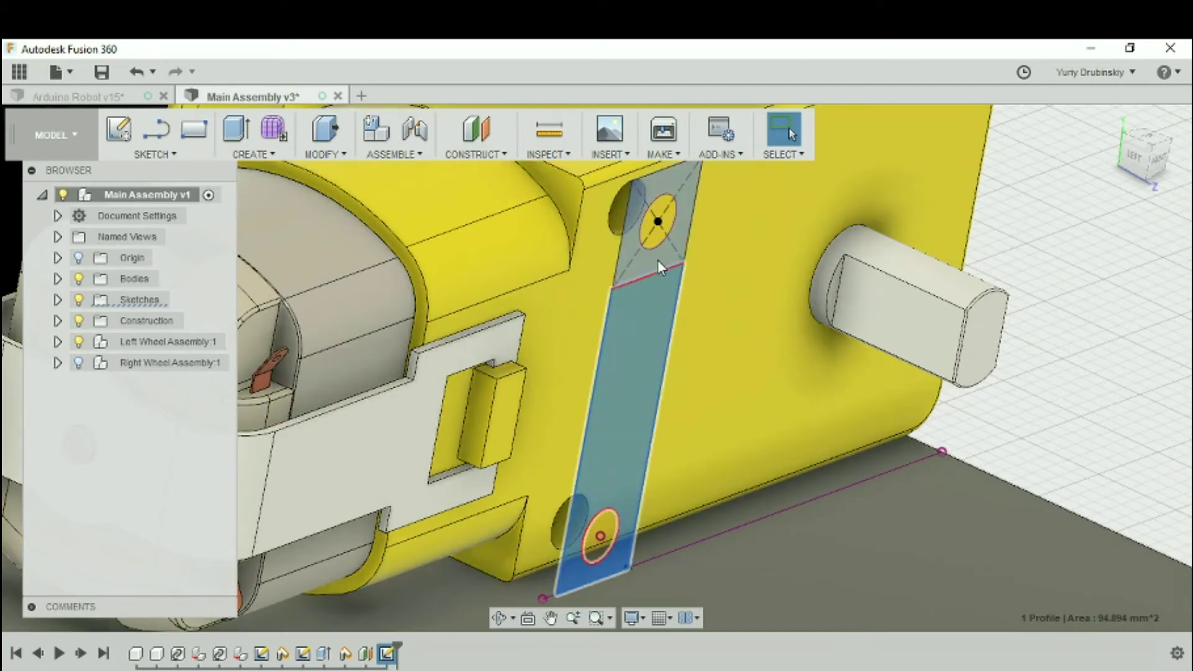
left_click(657, 260, "shift")
middle_click_drag(732, 394, 701, 378, "shift")
scroll(665, 407, "up", 1)
scroll(574, 453, "down", 2)
middle_click_drag(574, 453, 565, 516)
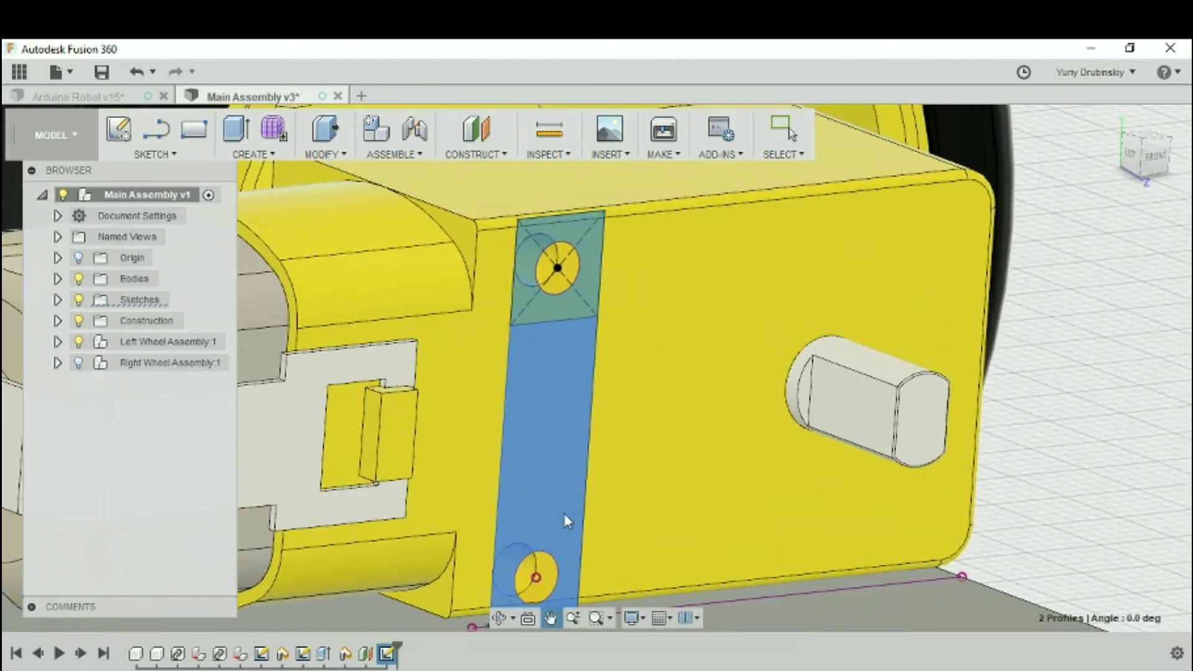
scroll(566, 518, "up", 1)
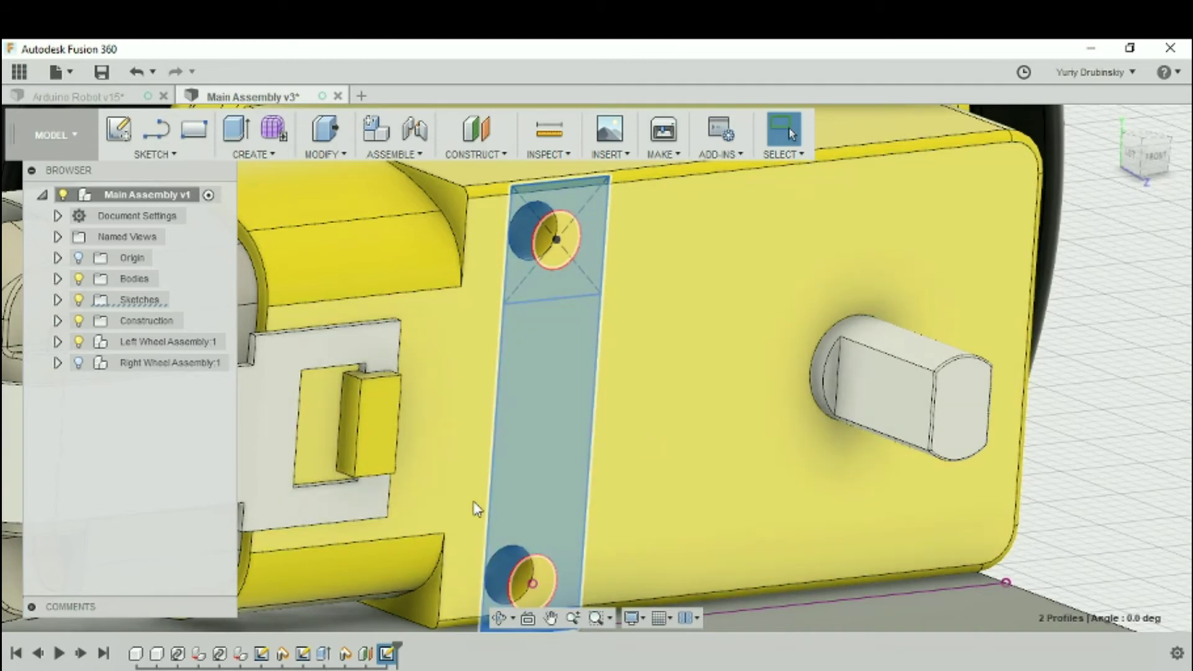
Extrude the selected profiles 3 mm as a Join to the existing body
key("e")
middle_click_drag(484, 472, 556, 532, "shift")
middle_click_drag(702, 551, 626, 536)
type("3")
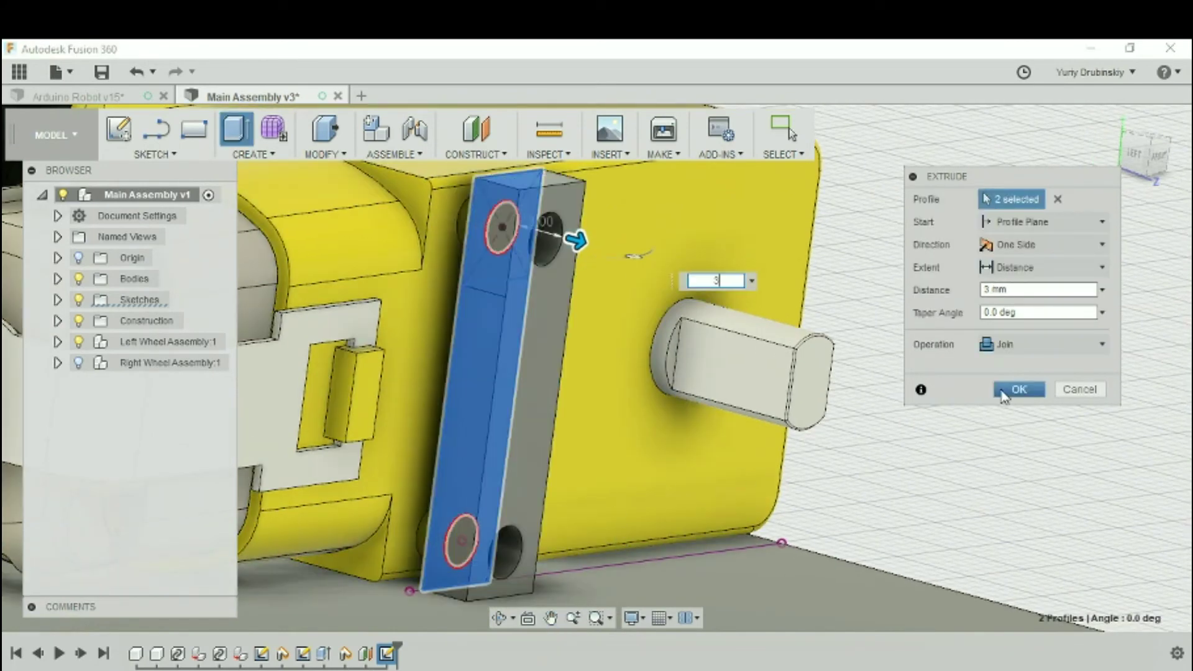
Confirm the 3 mm extrusion and orbit around the assembly to inspect it
left_click(1003, 391)
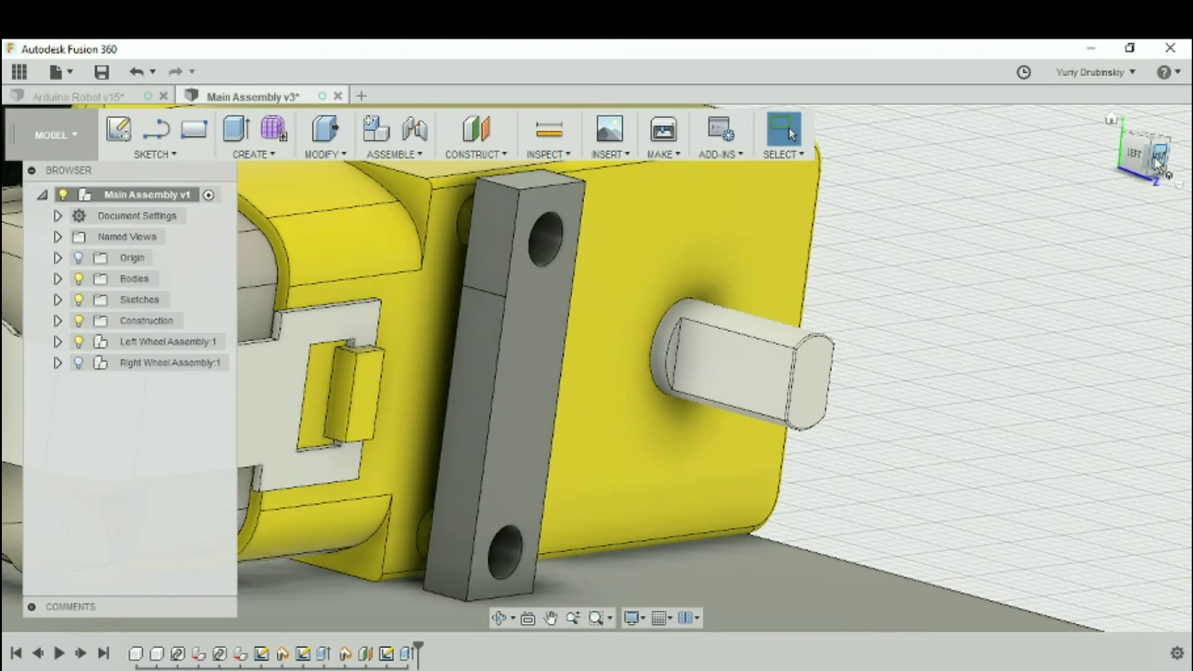
left_click(1157, 159)
key("F4")
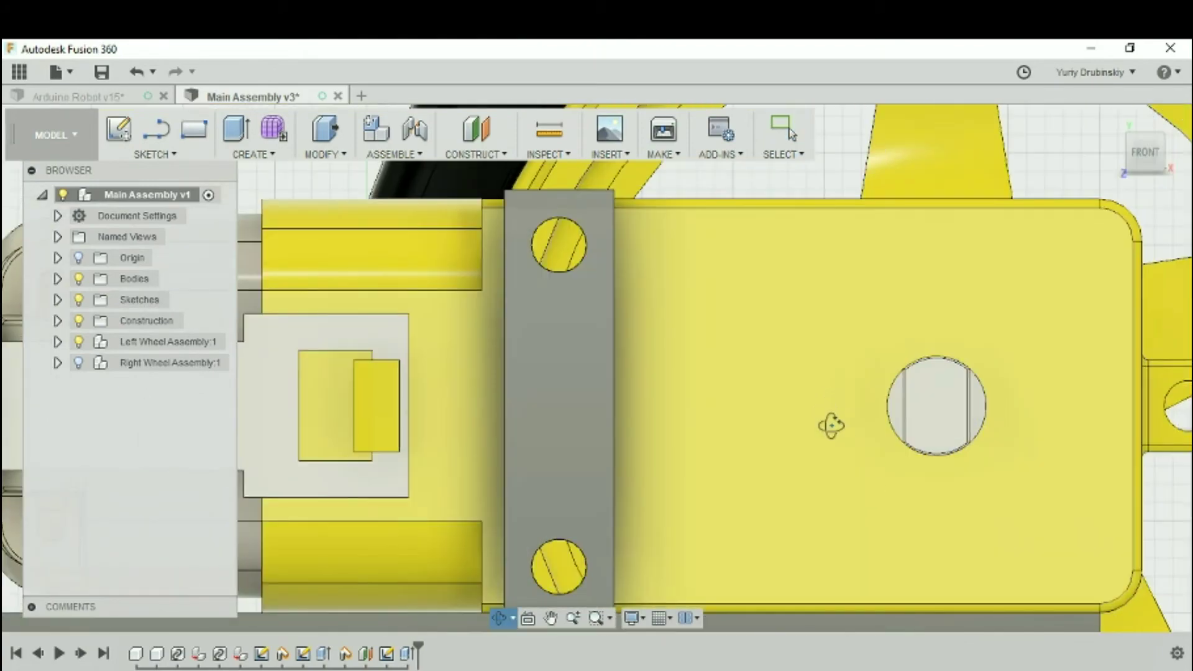
left_click_drag(832, 425, 925, 365)
middle_click_drag(927, 388, 633, 304, "shift")
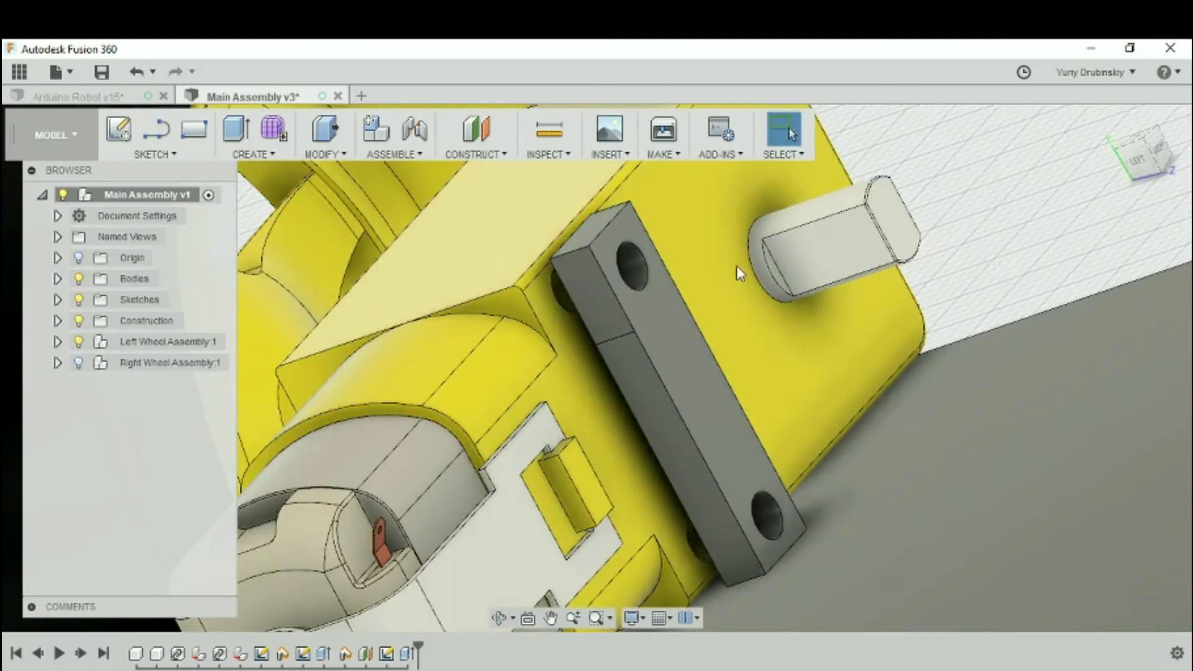
scroll(961, 509, "down", 3)
middle_click_drag(961, 509, 622, 472, "shift")
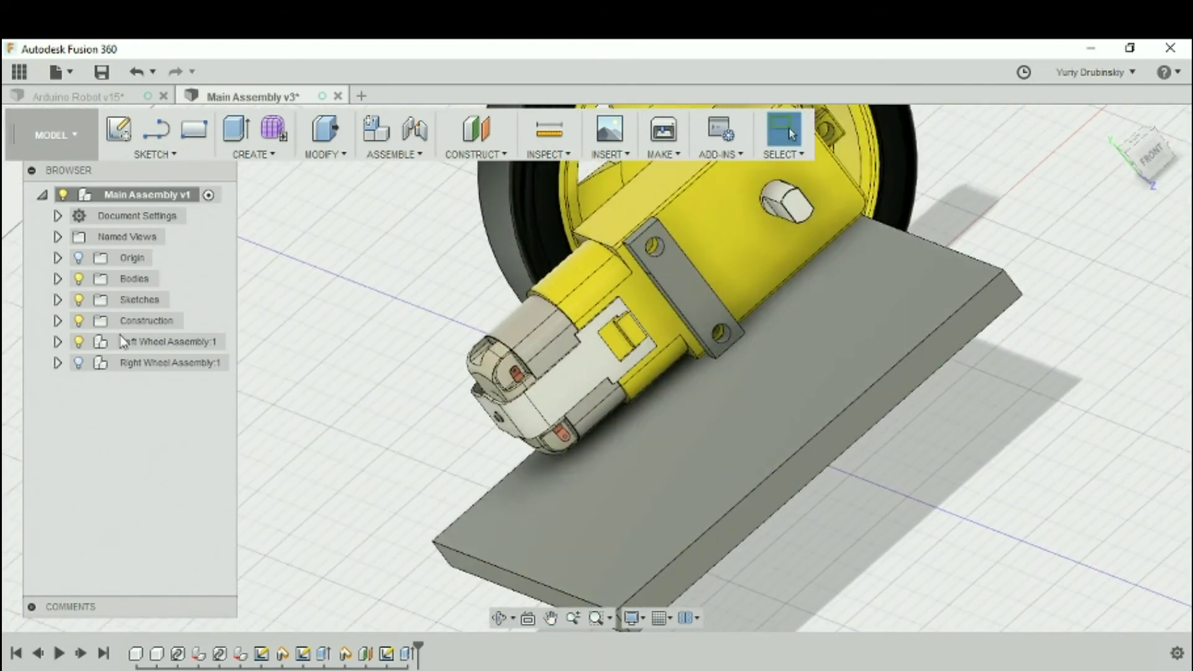
Hide the Left Wheel Assembly and zoom in on the bracket on the plate
left_click(79, 342)
middle_click_drag(696, 360, 520, 410)
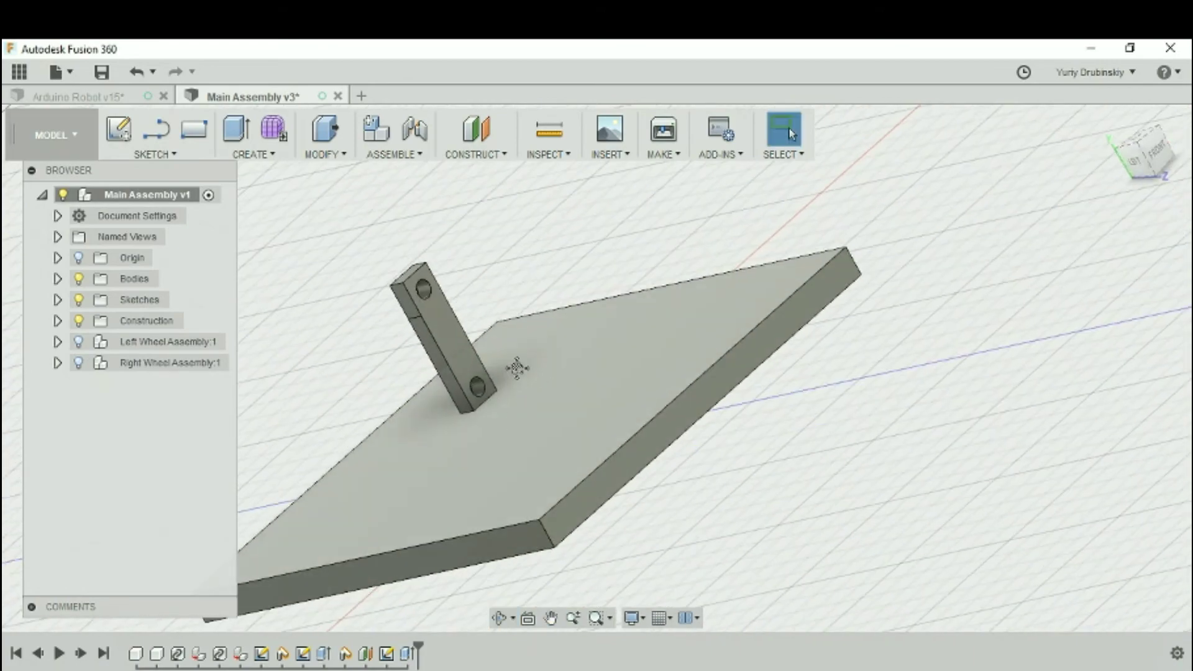
middle_click_drag(516, 368, 700, 371)
scroll(655, 389, "up", 5)
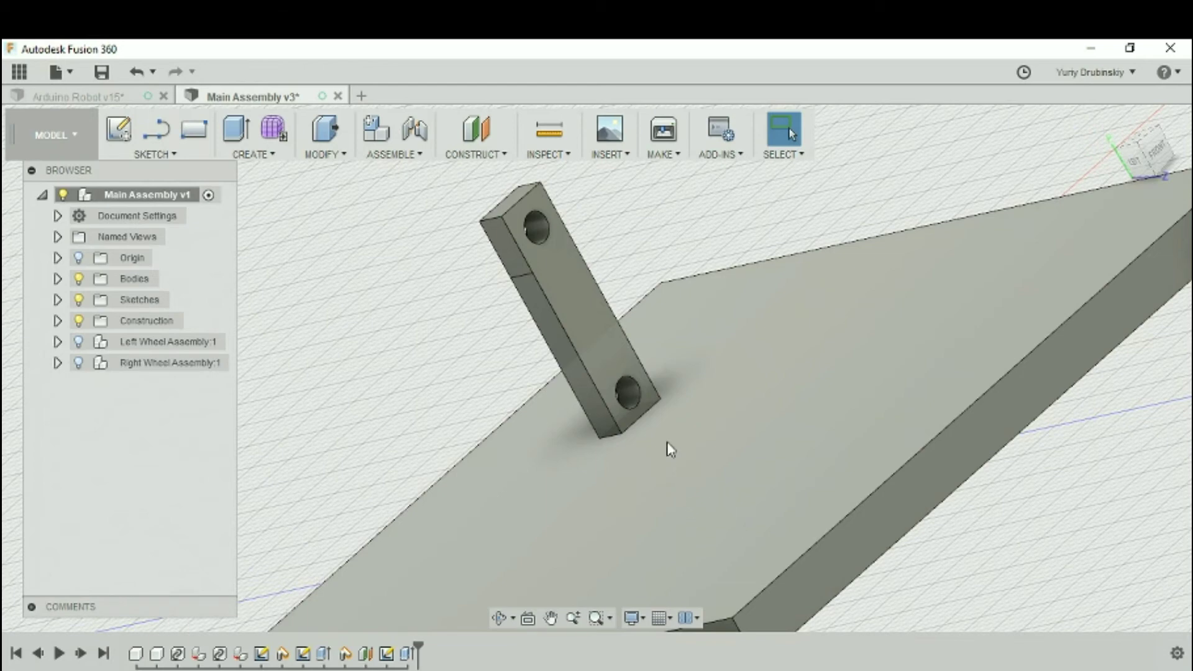
scroll(667, 442, "up", 3)
middle_click_drag(636, 458, 555, 553)
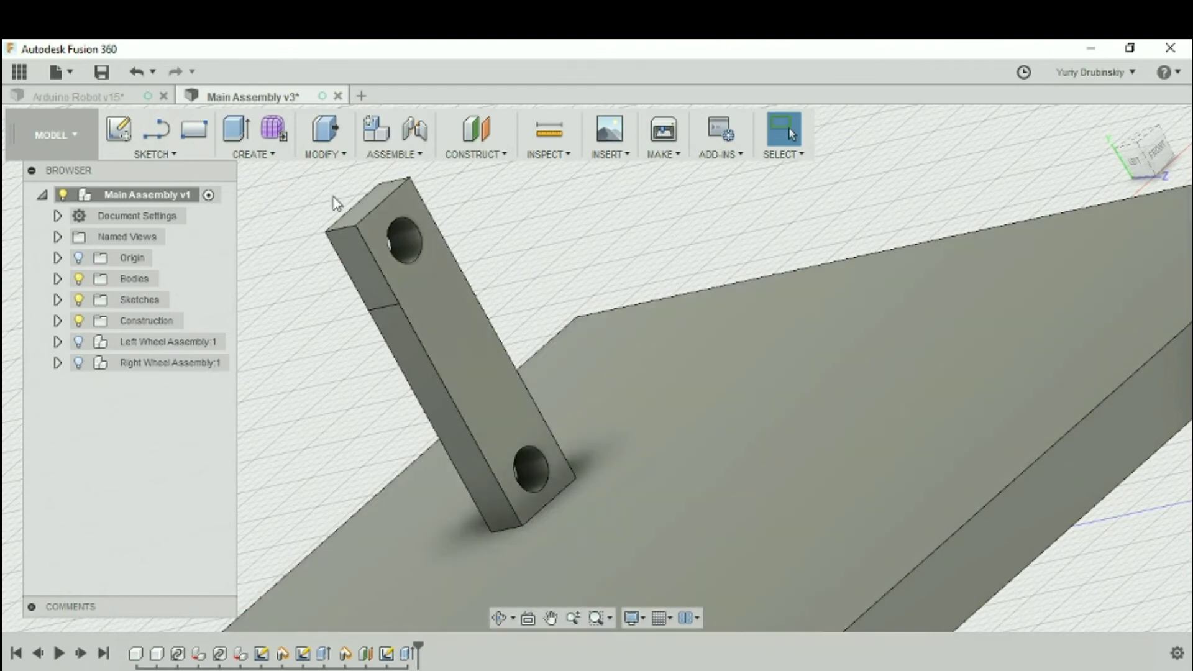
Select the bracket's bottom edges where it joins the platform, ready for filleting
left_click(333, 156)
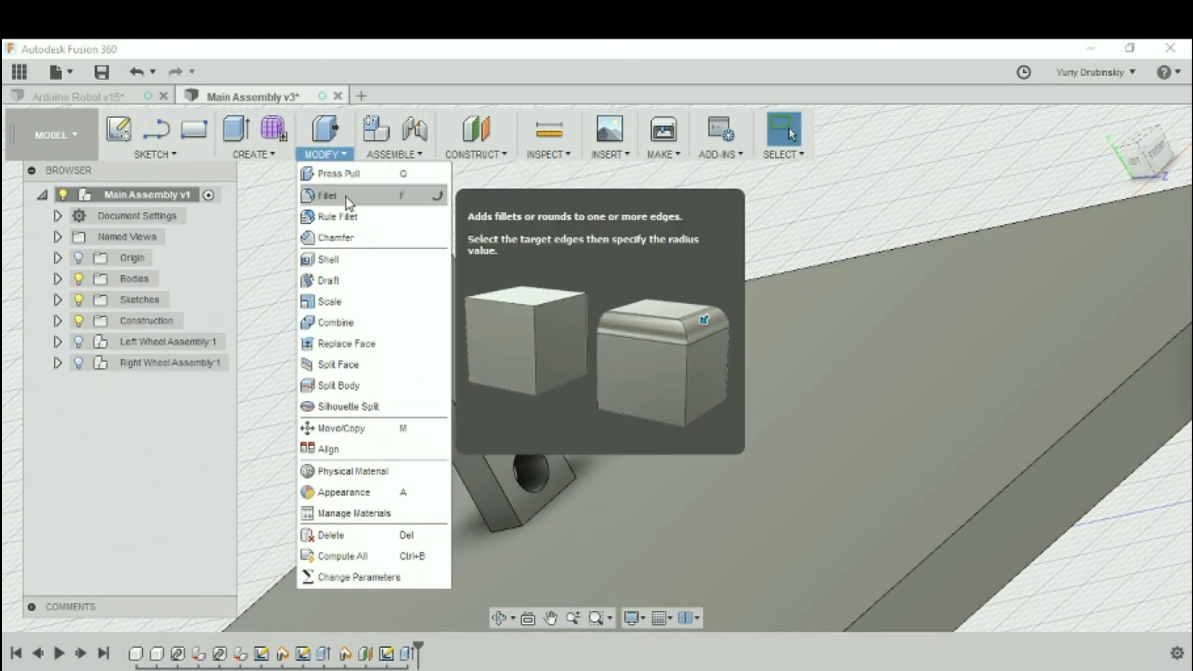
left_click(343, 196)
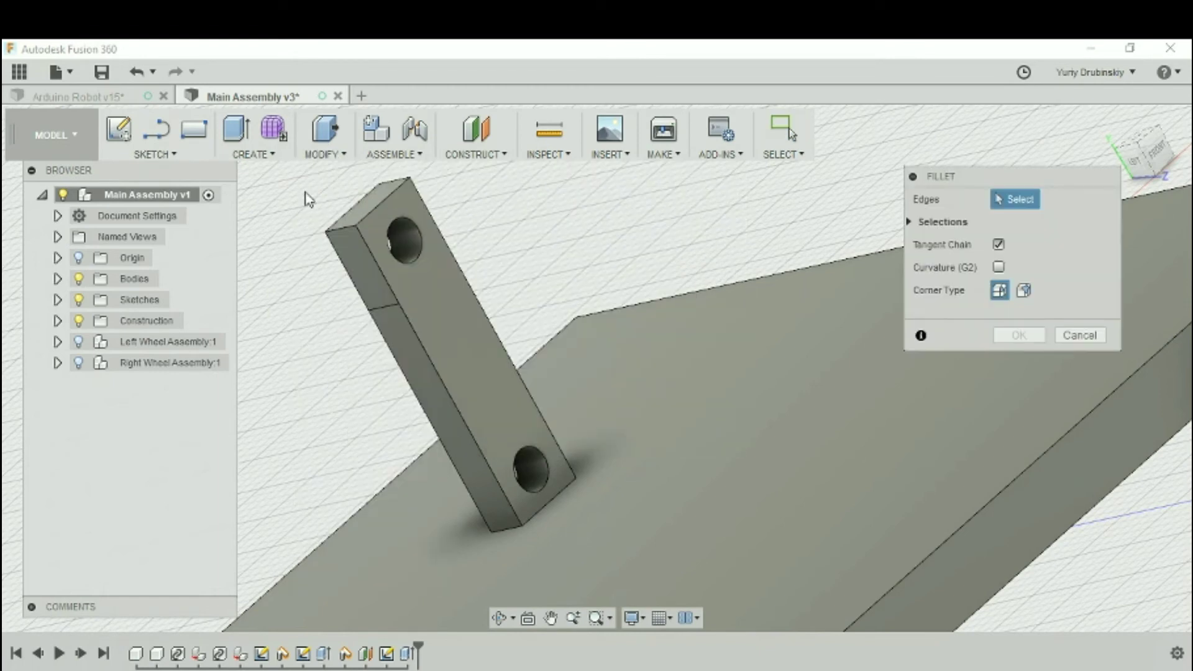
left_click(1079, 336)
scroll(479, 458, "up", 5)
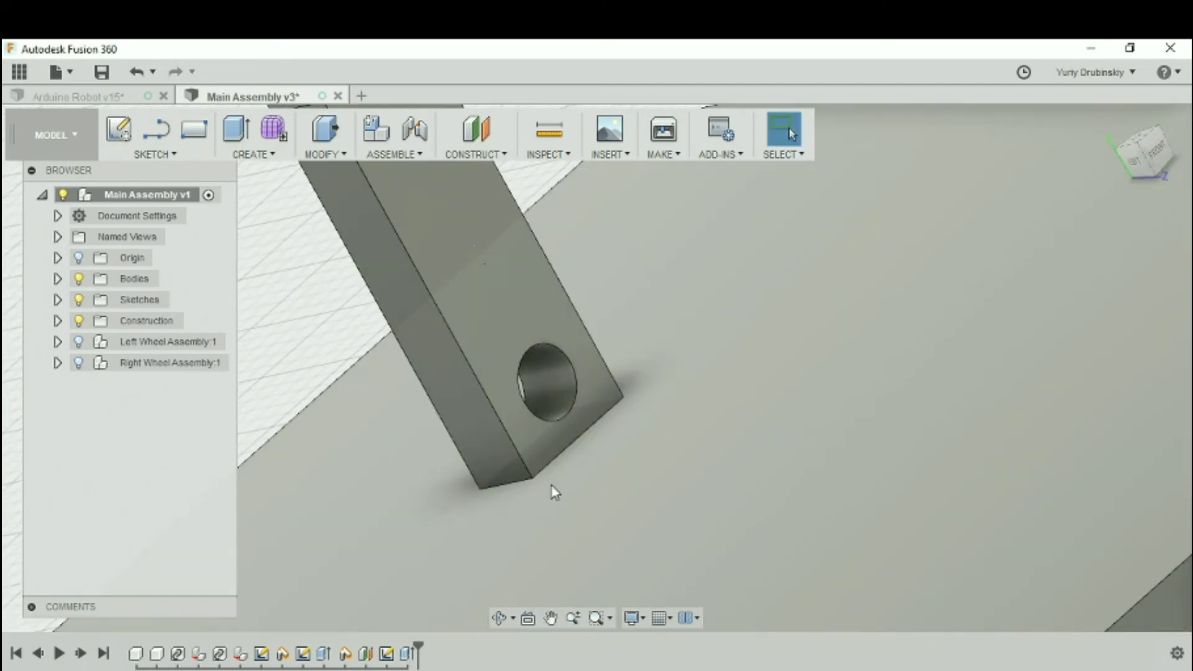
middle_click_drag(555, 492, 476, 487)
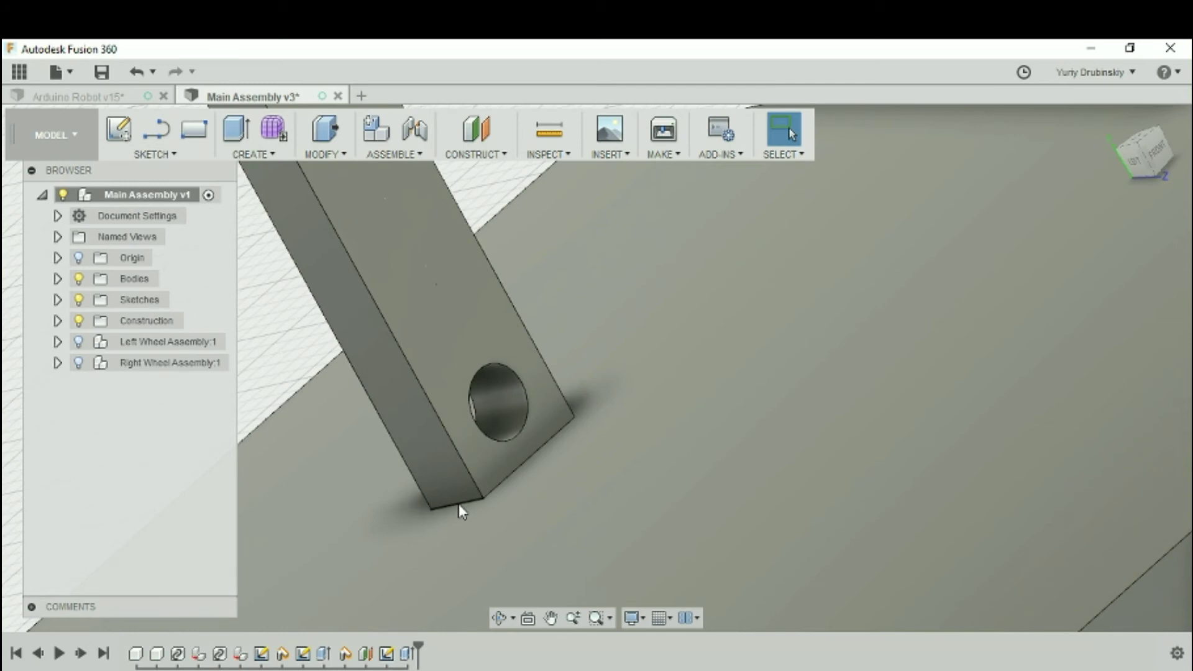
left_click(459, 504)
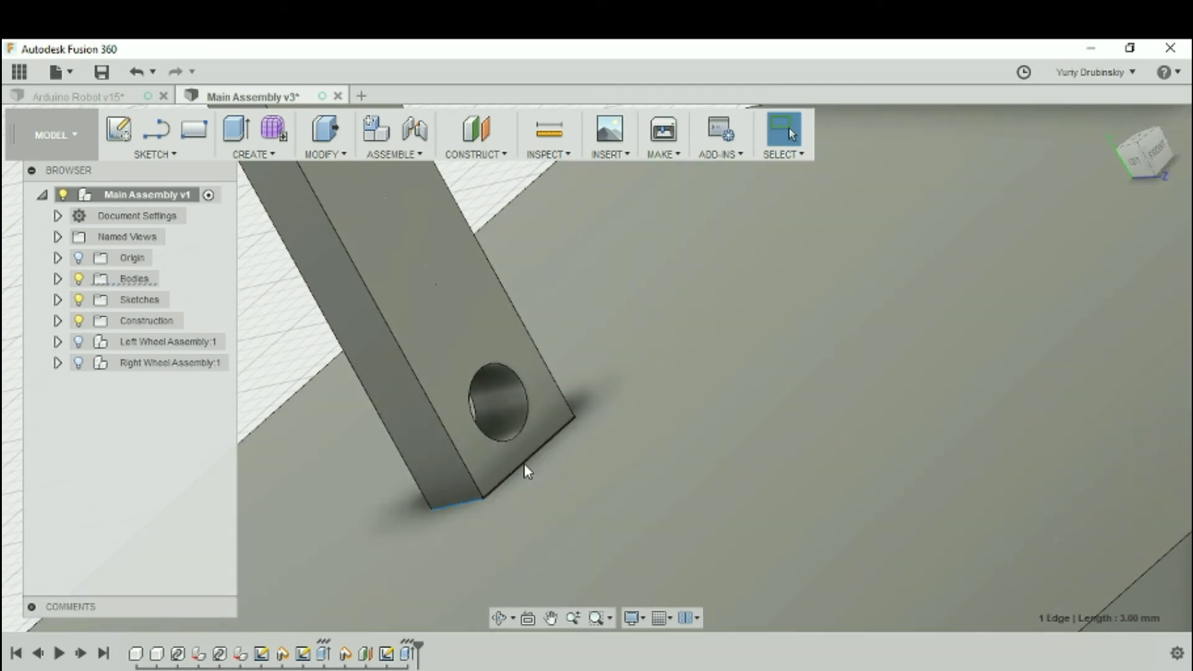
left_click(524, 462, "shift")
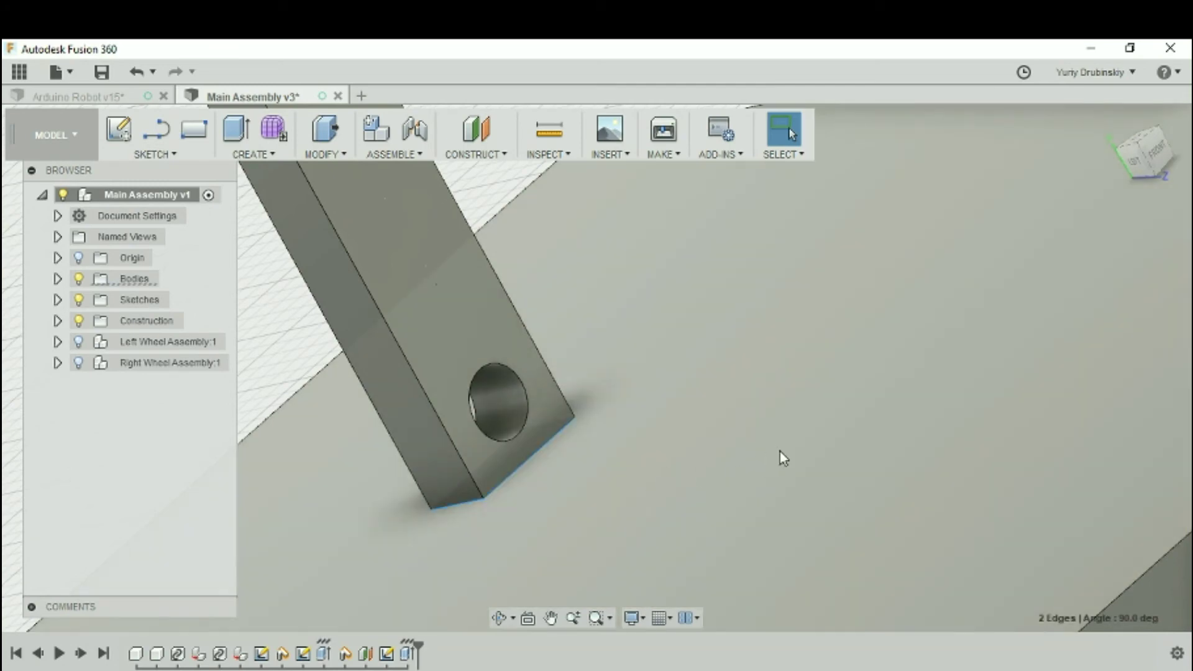
middle_click_drag(780, 451, 662, 670, "shift")
scroll(727, 496, "up", 4)
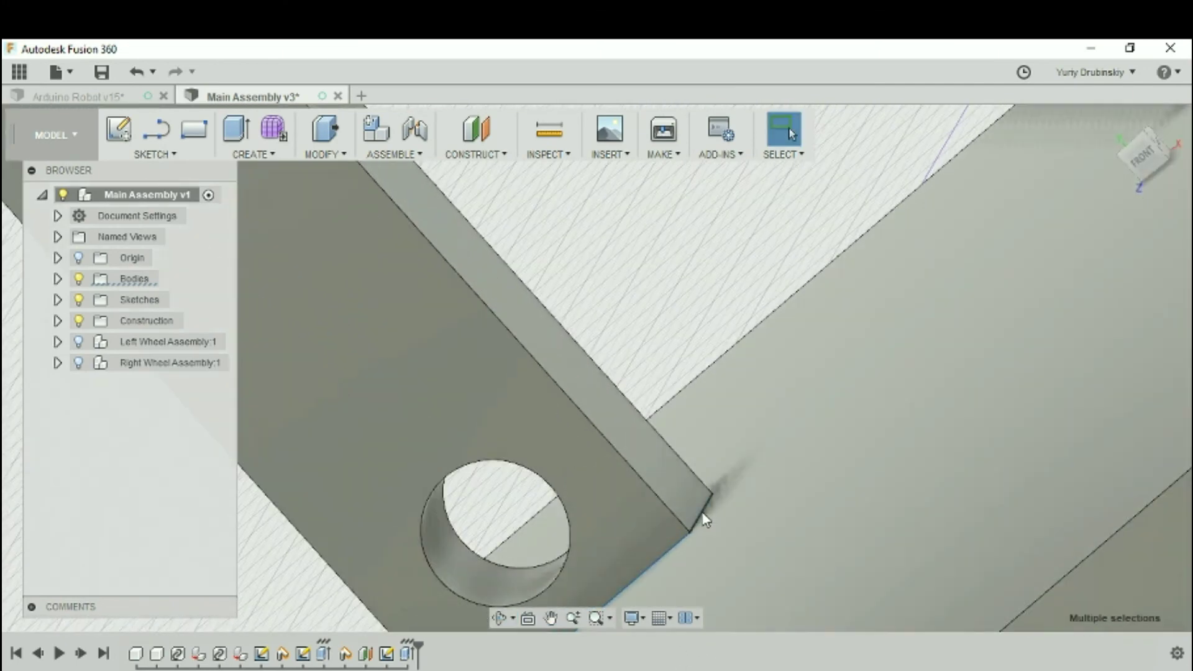
scroll(707, 519, "down", 5)
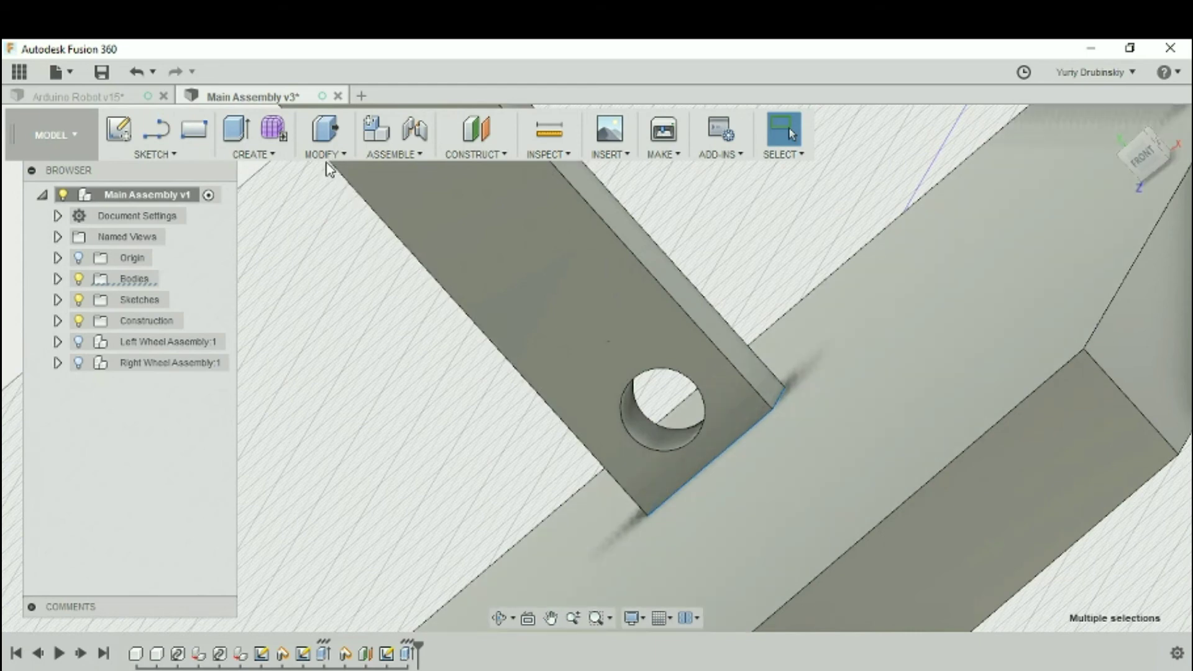
Fillet the selected bracket base edges with a 0.8 mm radius
left_click(330, 163)
left_click(346, 196)
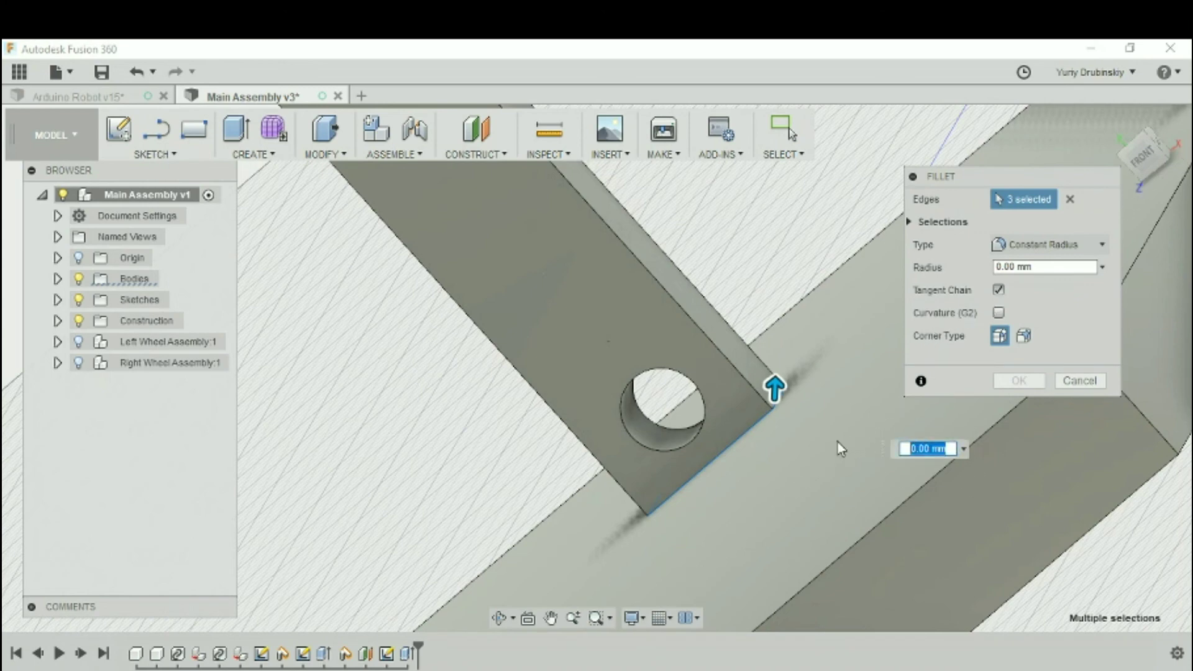
type("1.5")
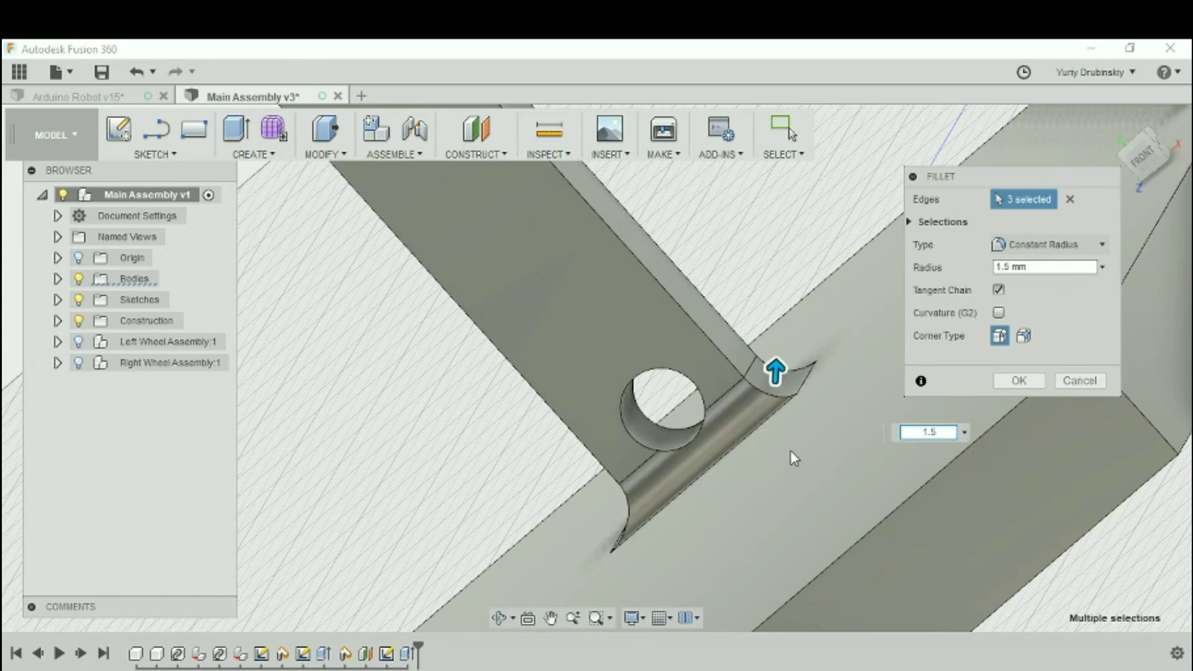
middle_click_drag(790, 454, 855, 419, "shift")
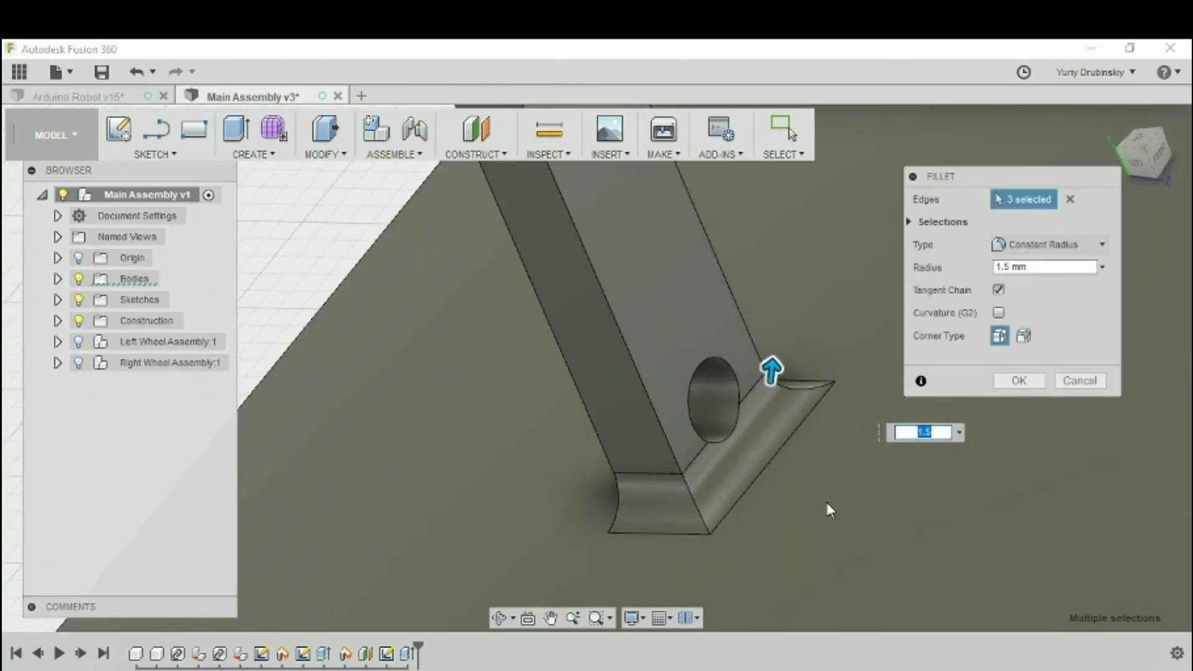
scroll(808, 485, "up", 3)
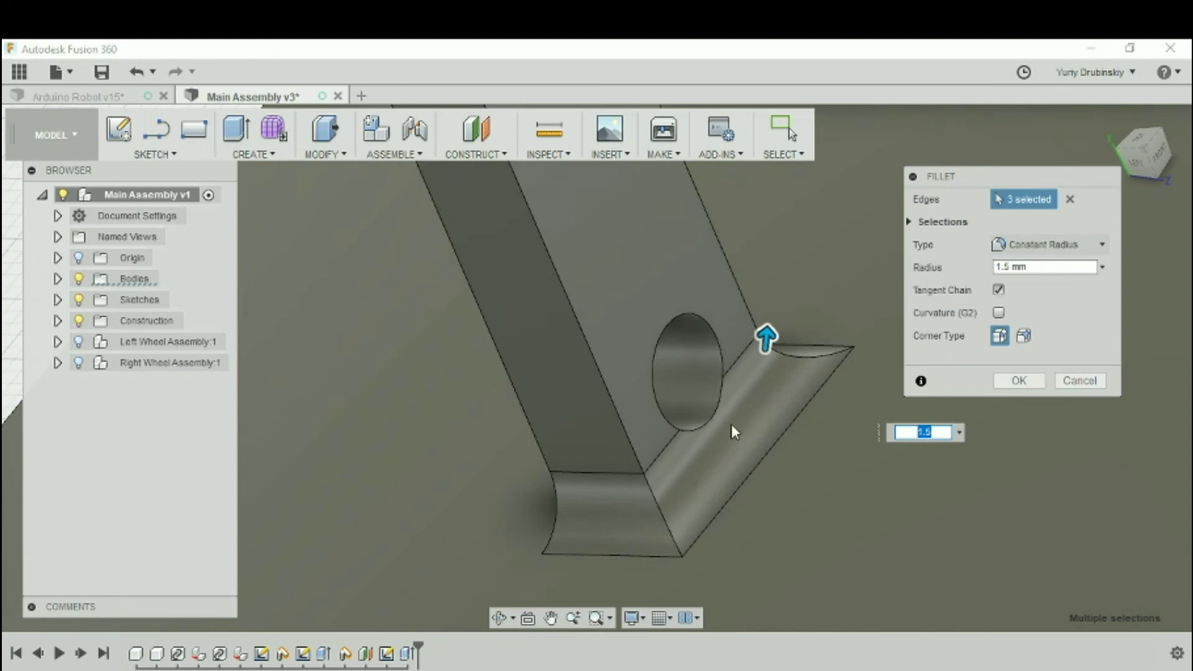
left_click(945, 432)
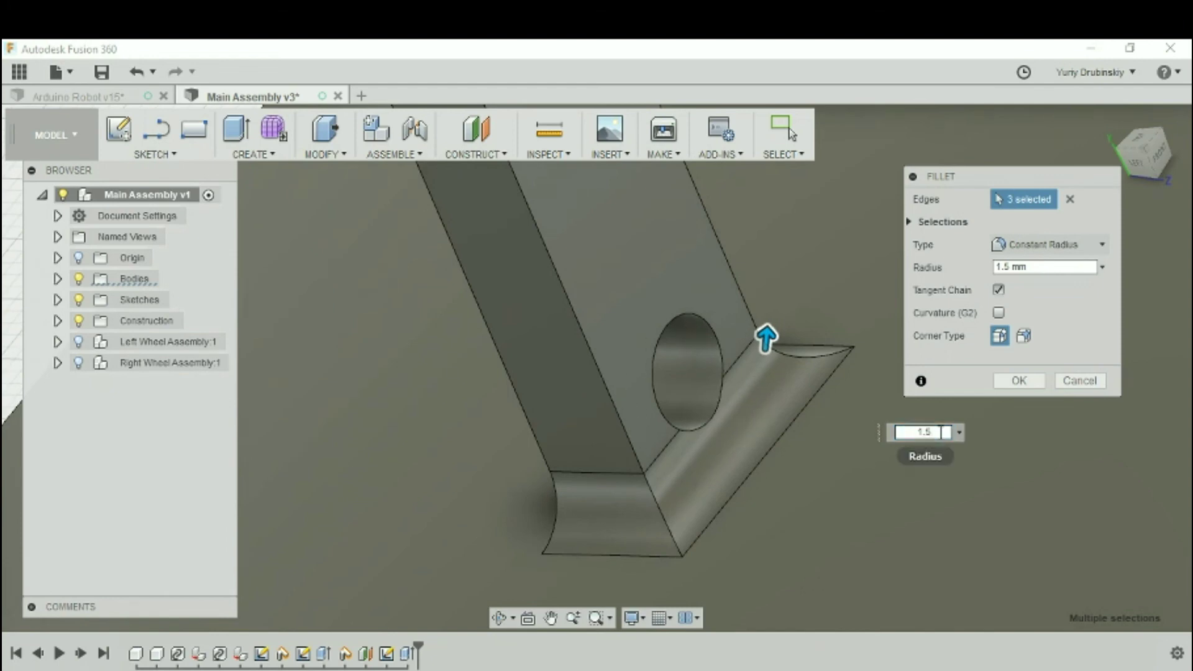
type("2")
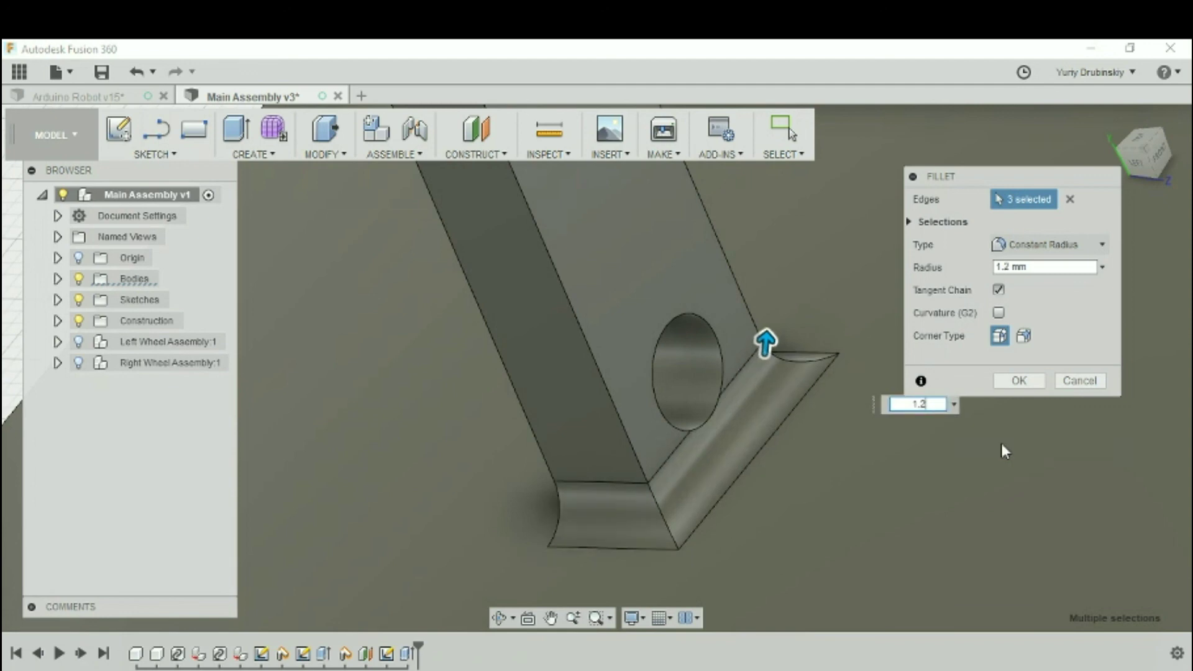
mouse_move(666, 411)
middle_mouse_down("shift")
mouse_move(728, 384)
mouse_move(680, 412)
middle_mouse_up("shift")
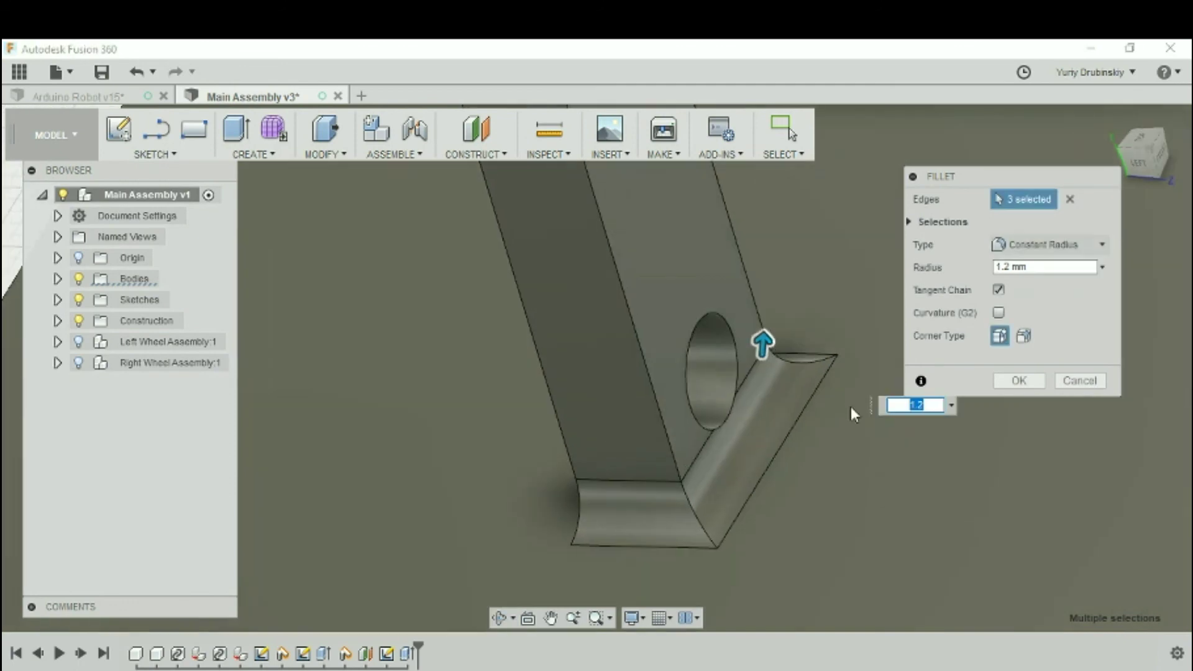
middle_click_drag(835, 408, 771, 422, "shift")
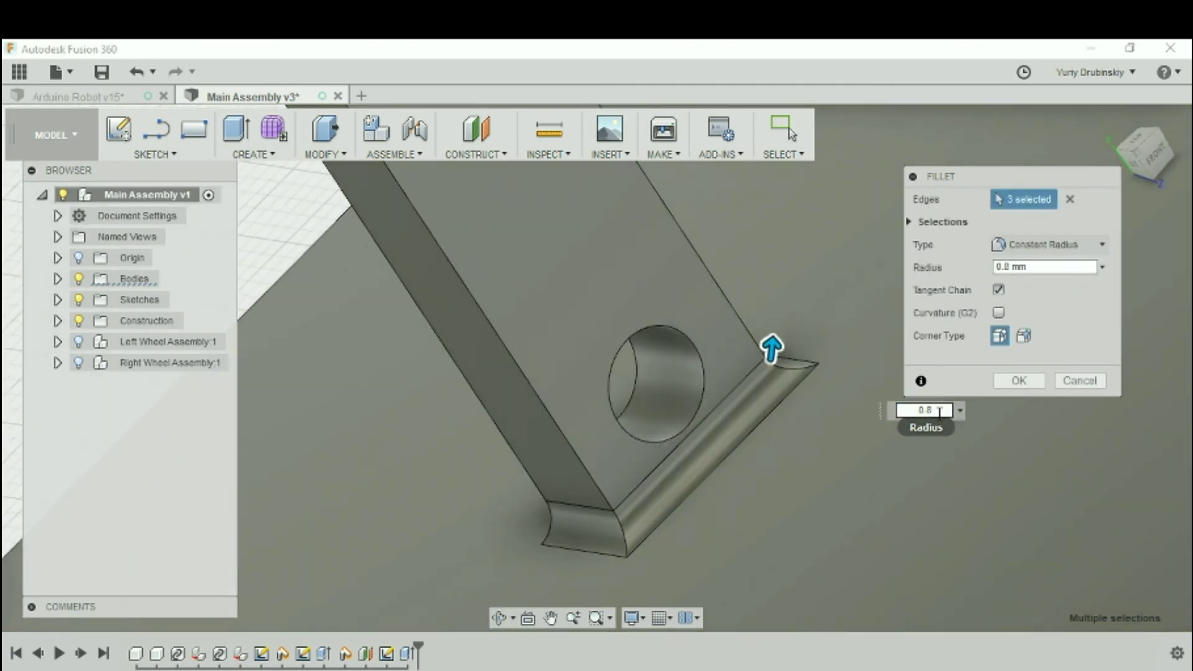
middle_click_drag(698, 479, 744, 477, "shift")
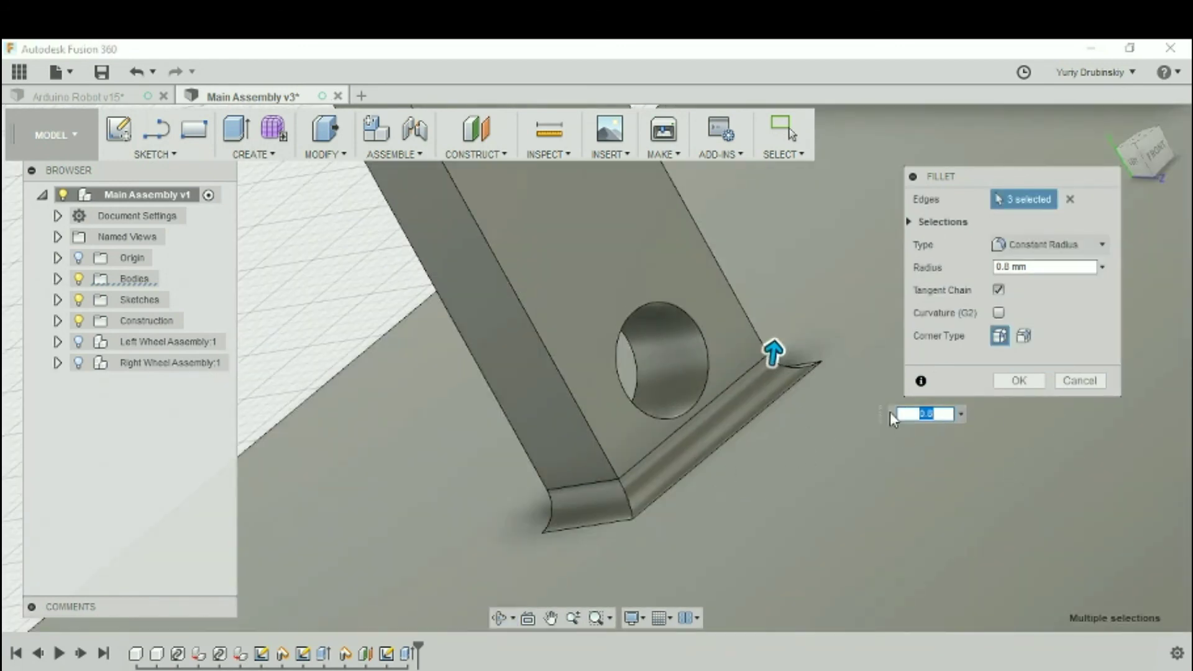
left_click(1029, 380)
Show the Left Wheel Assembly again and orbit around the filleted bracket
scroll(755, 486, "down", 4)
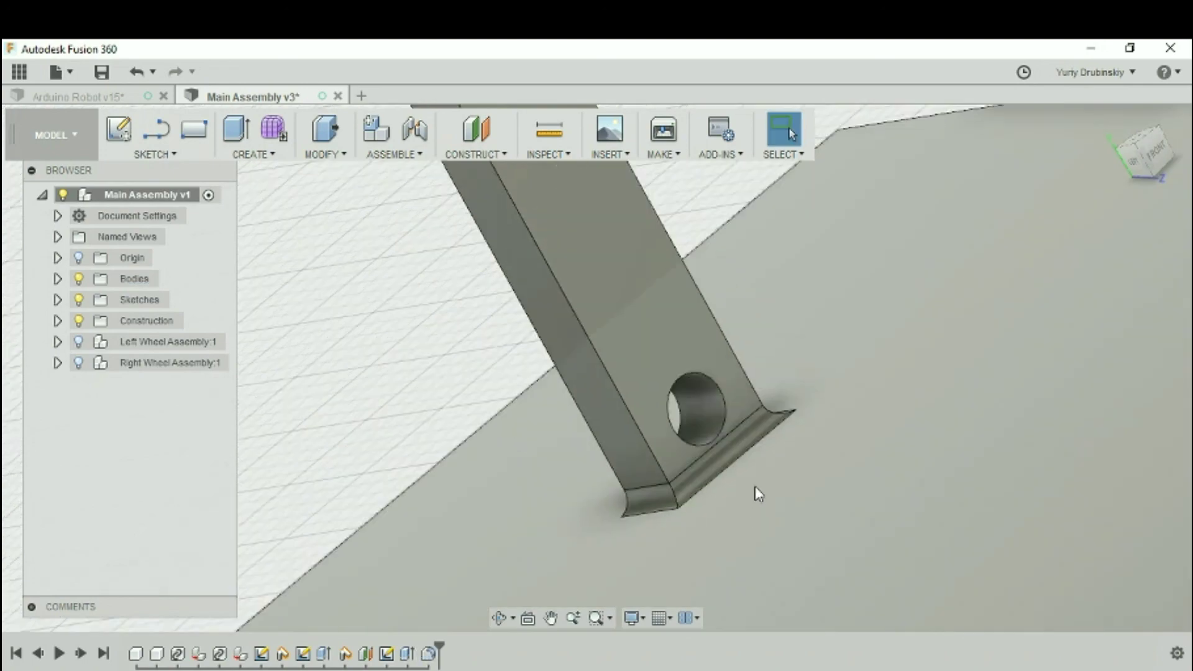
middle_click_drag(712, 510, 680, 463, "shift")
left_click(78, 341)
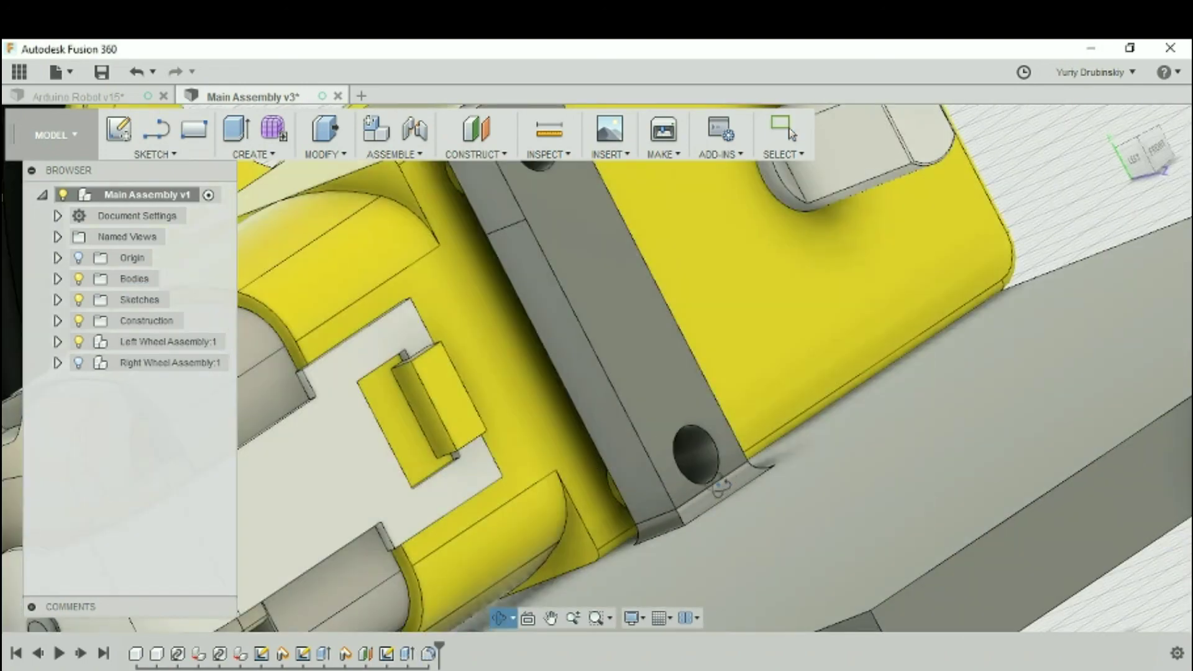
middle_click_drag(732, 491, 696, 539, "shift")
scroll(697, 539, "down", 4)
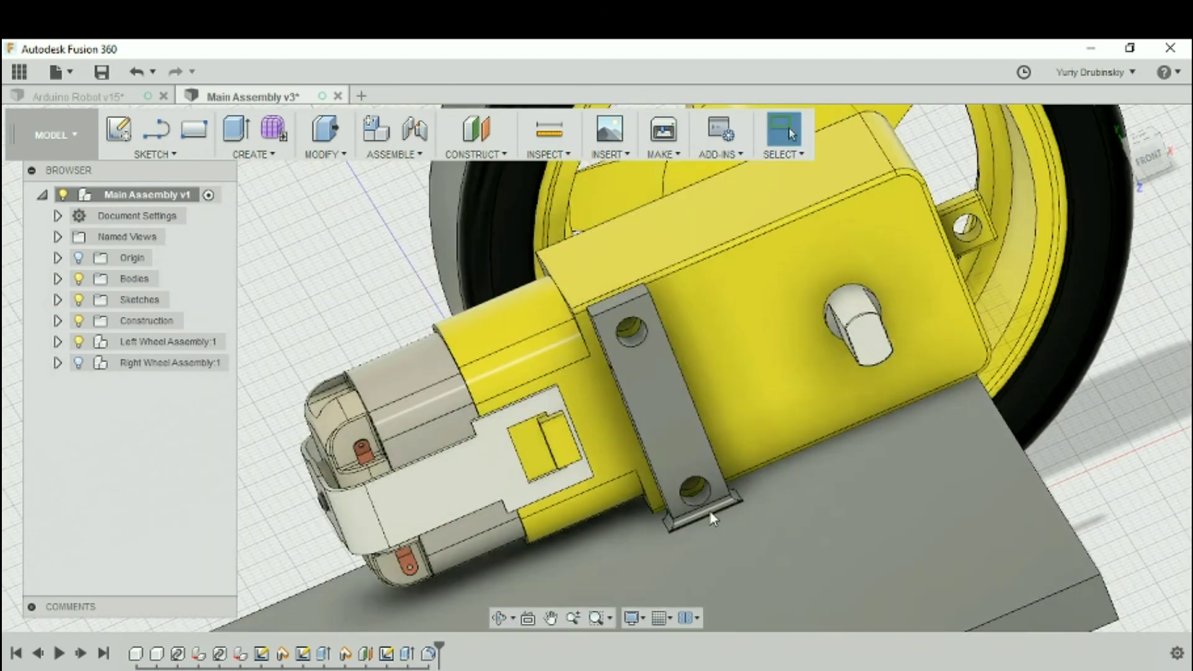
middle_click_drag(730, 499, 748, 457, "shift")
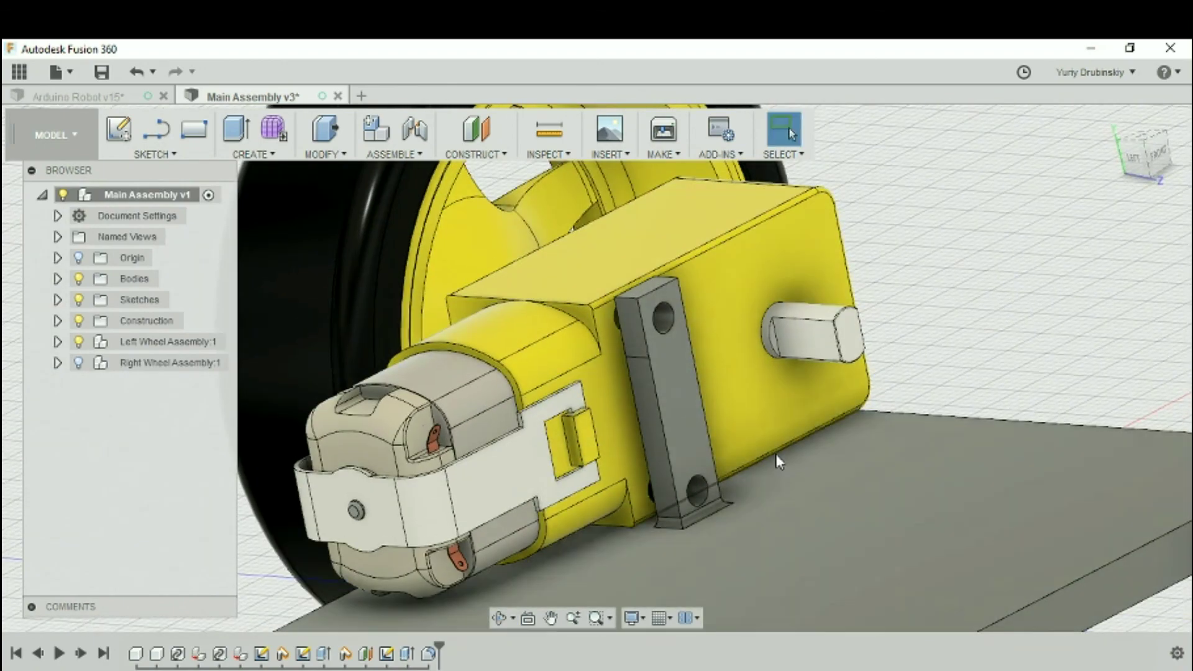